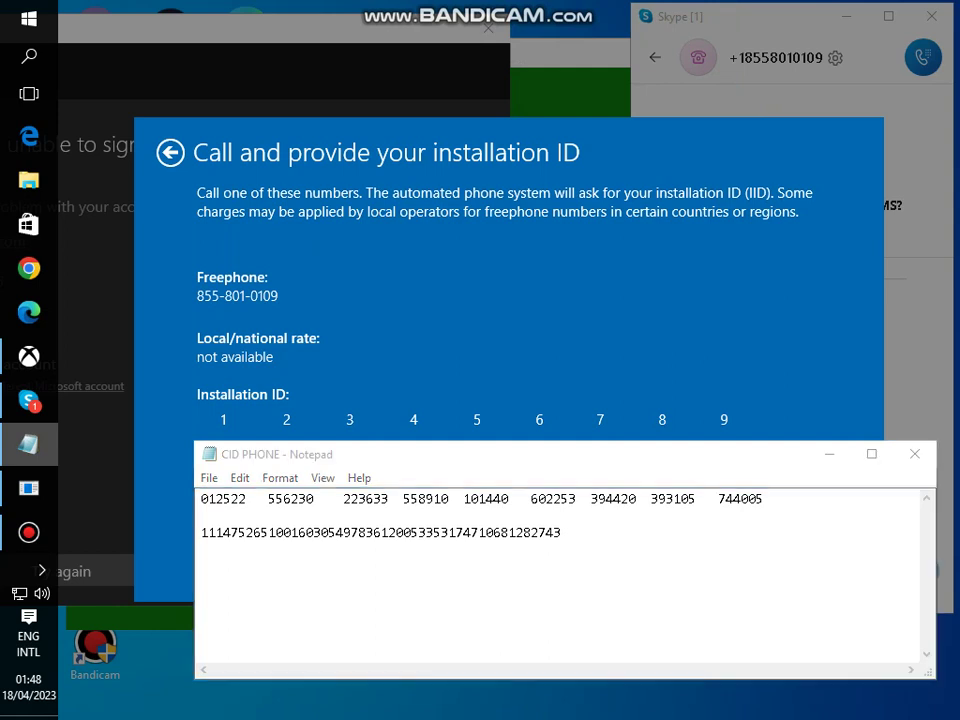
- Bring Skype forward on the activation freephone conversation and hide the Bandicam recorder window
{"action": "left_click", "coordinate": [29, 400]}
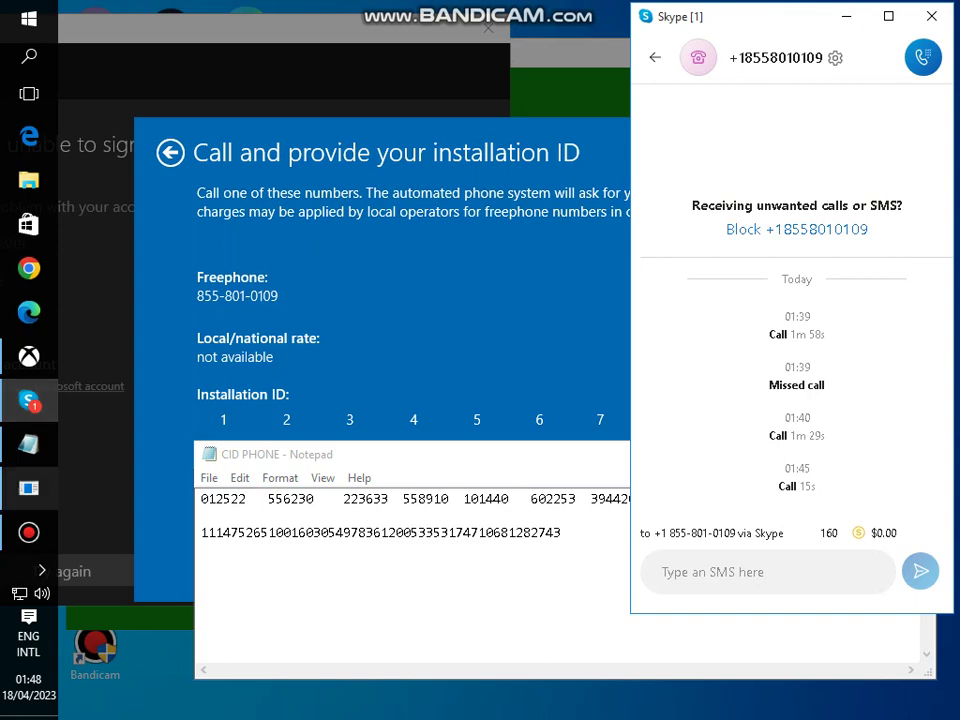
{"action": "left_click", "coordinate": [29, 532]}
{"action": "left_click", "coordinate": [29, 532]}
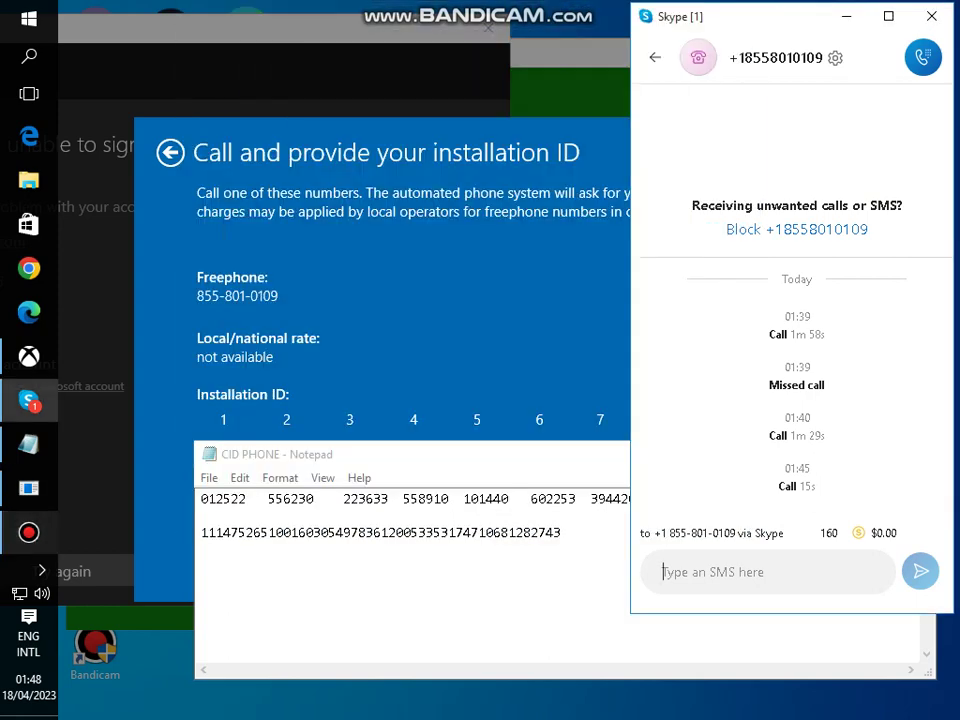
- From Chats, dial the US activation freephone number on the Skype dial pad and place the call
{"action": "key", "text": "Escape"}
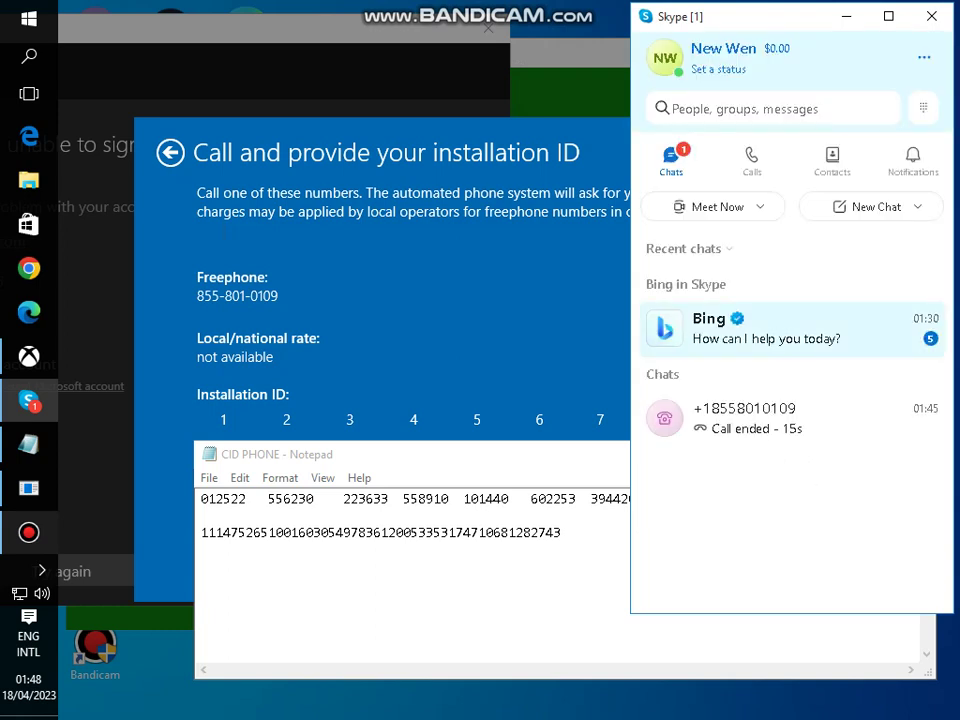
{"action": "key", "text": "ctrl+d"}
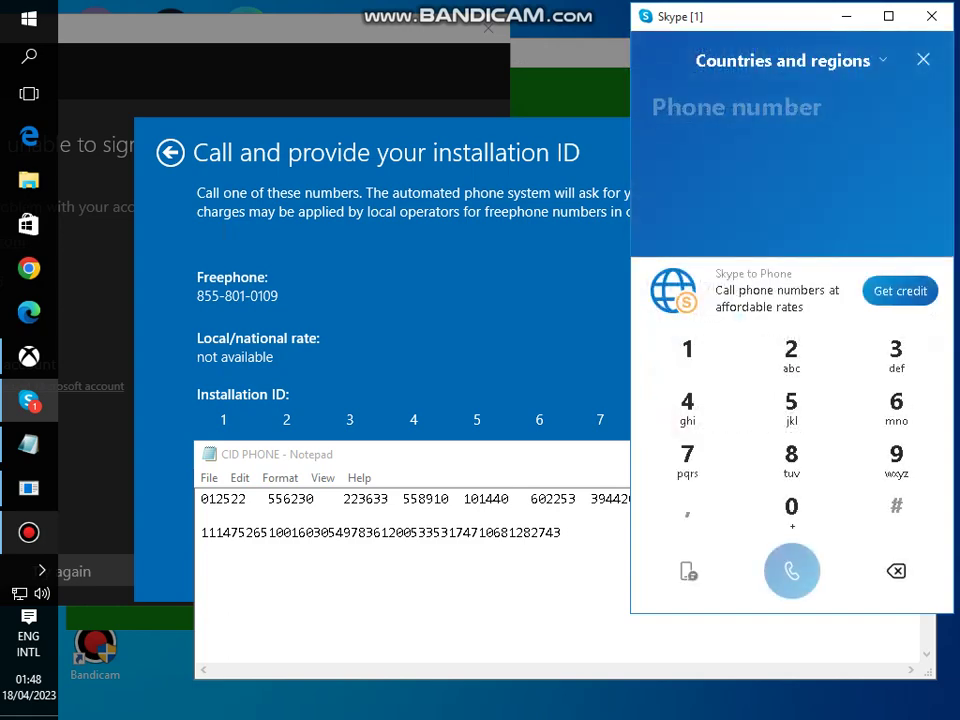
{"action": "type", "text": "8"}
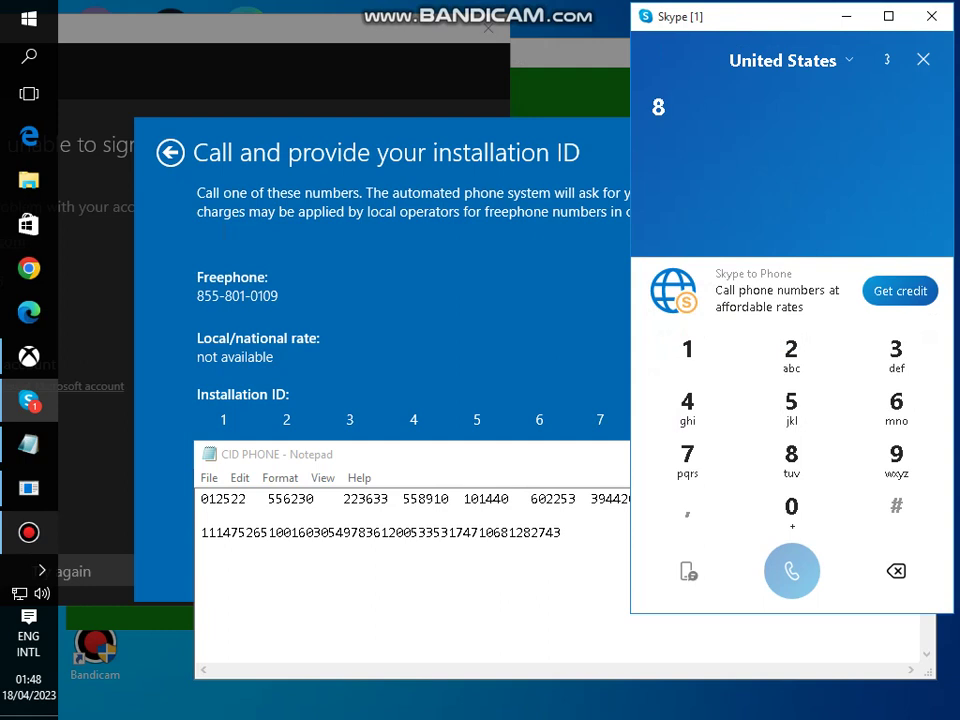
{"action": "key", "text": "BackSpace"}
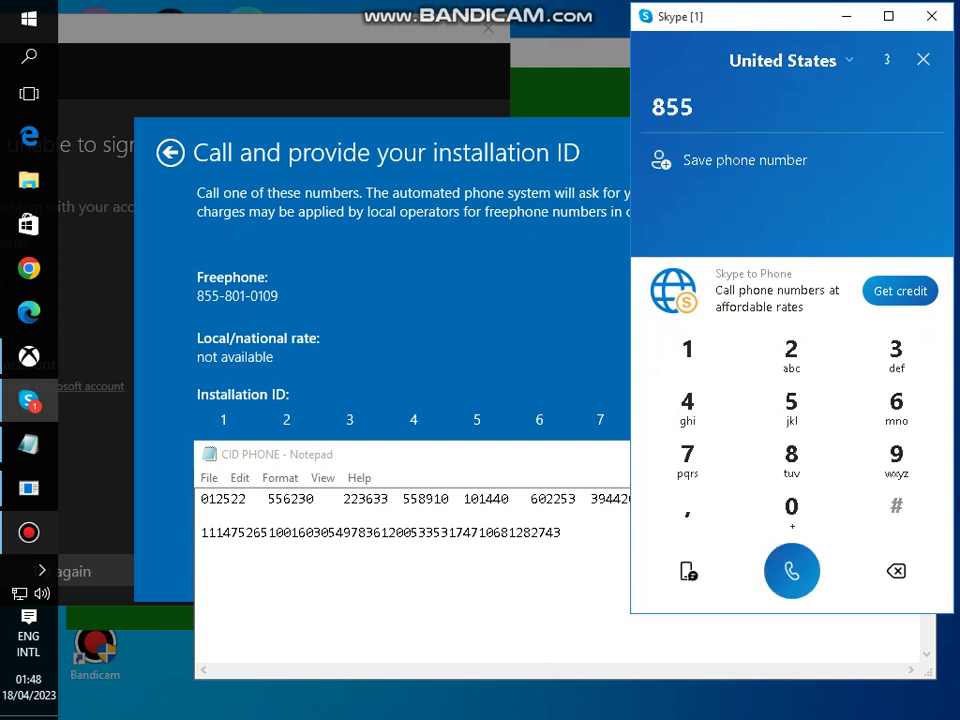
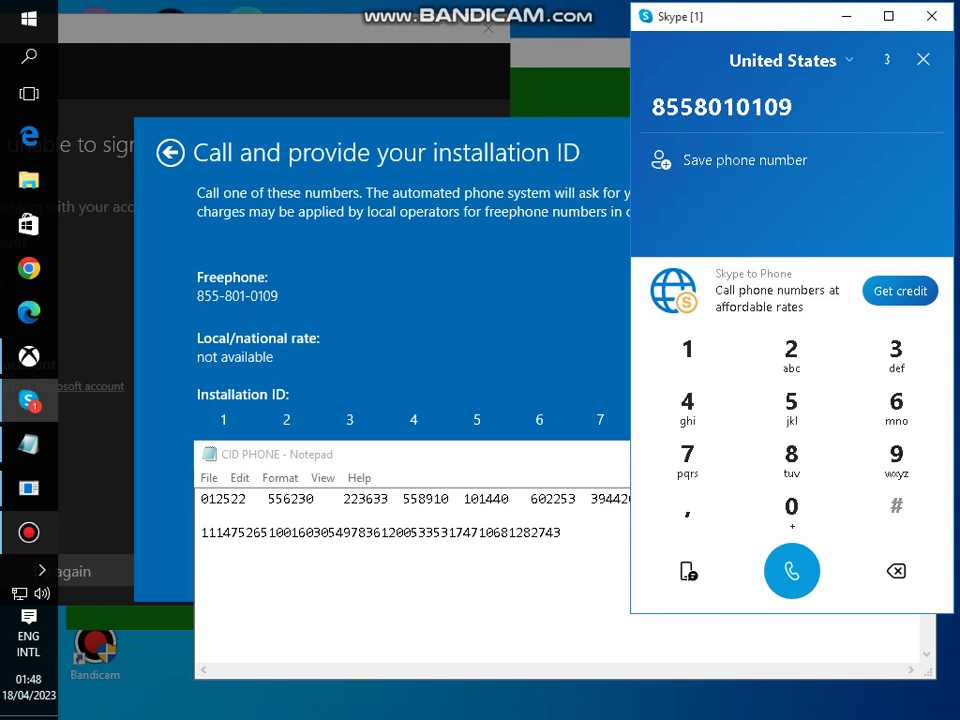
{"action": "key", "text": "Return"}
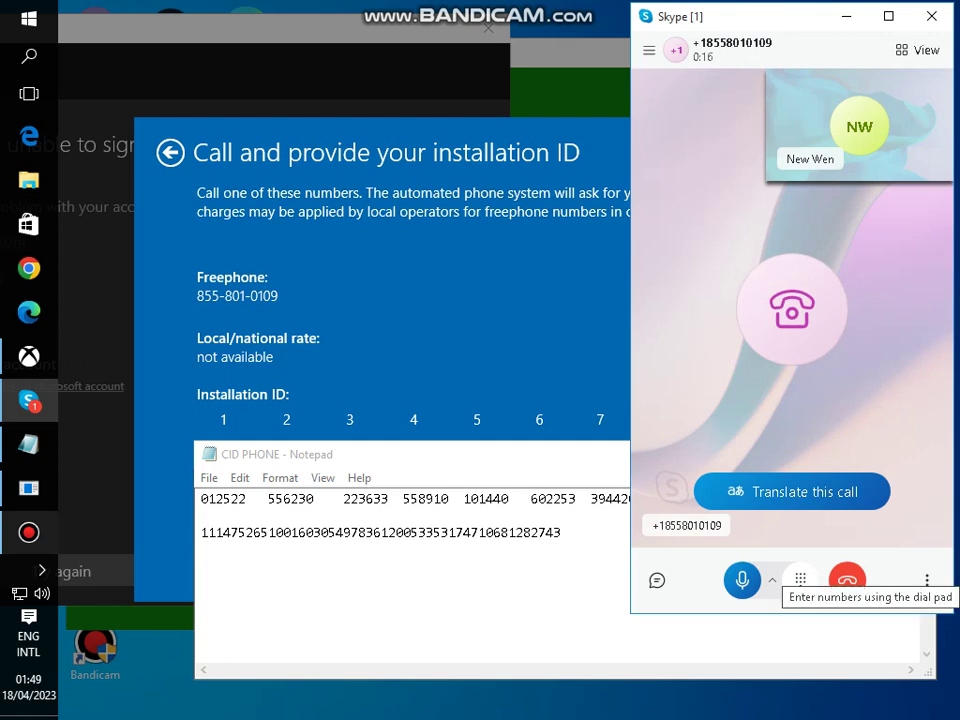
- Bring up the dial pad in the live activation call
{"action": "left_click", "coordinate": [800, 580]}
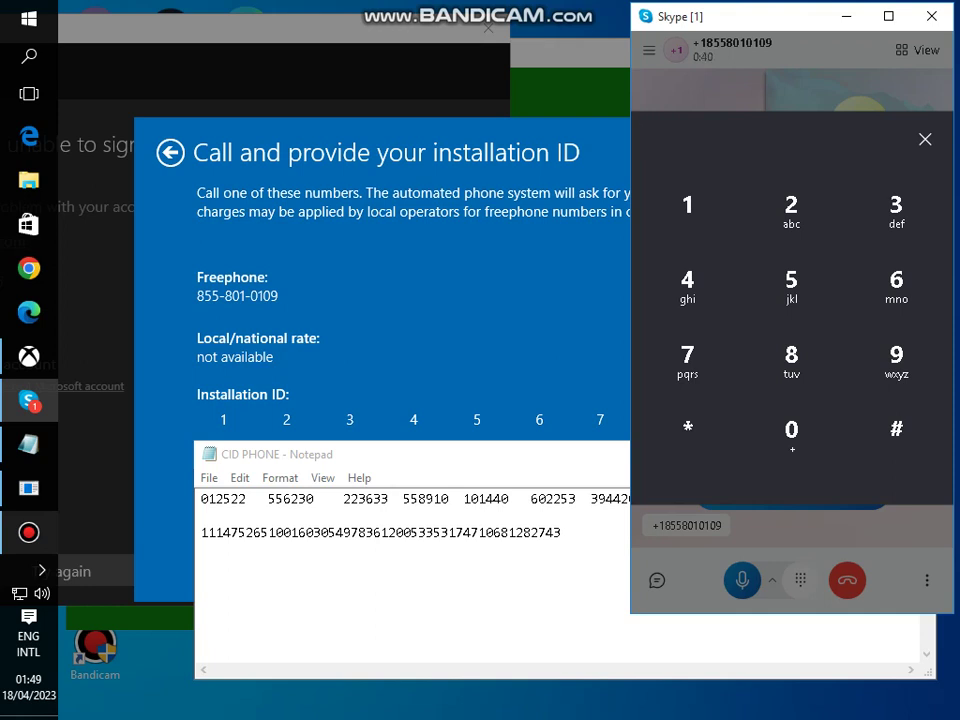
- Send the digit 1 to the automated activation line
{"action": "left_click", "coordinate": [705, 221]}
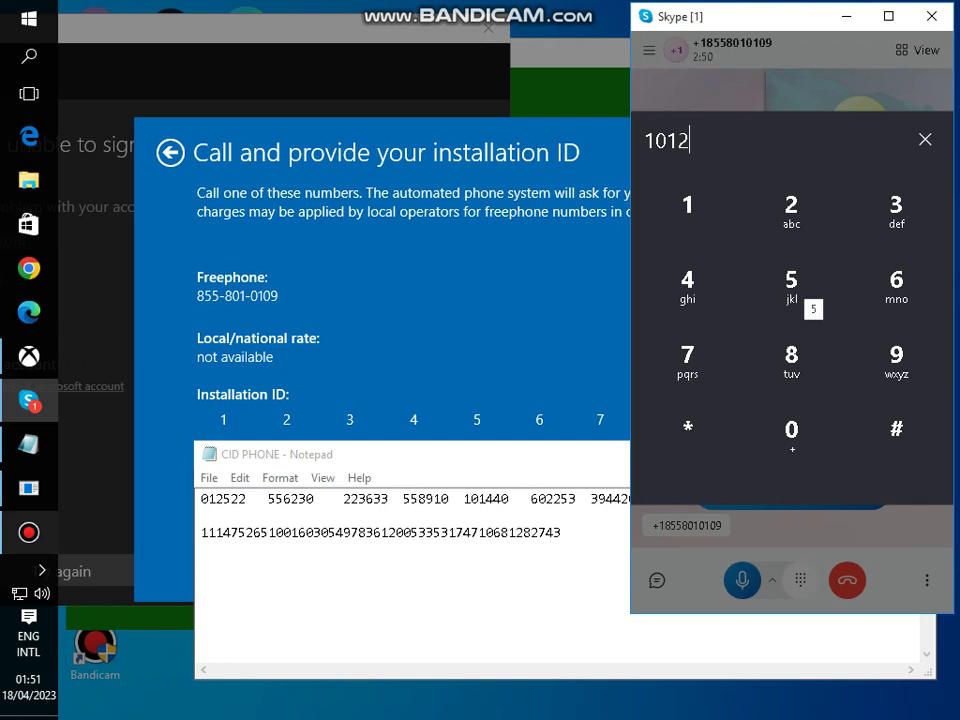
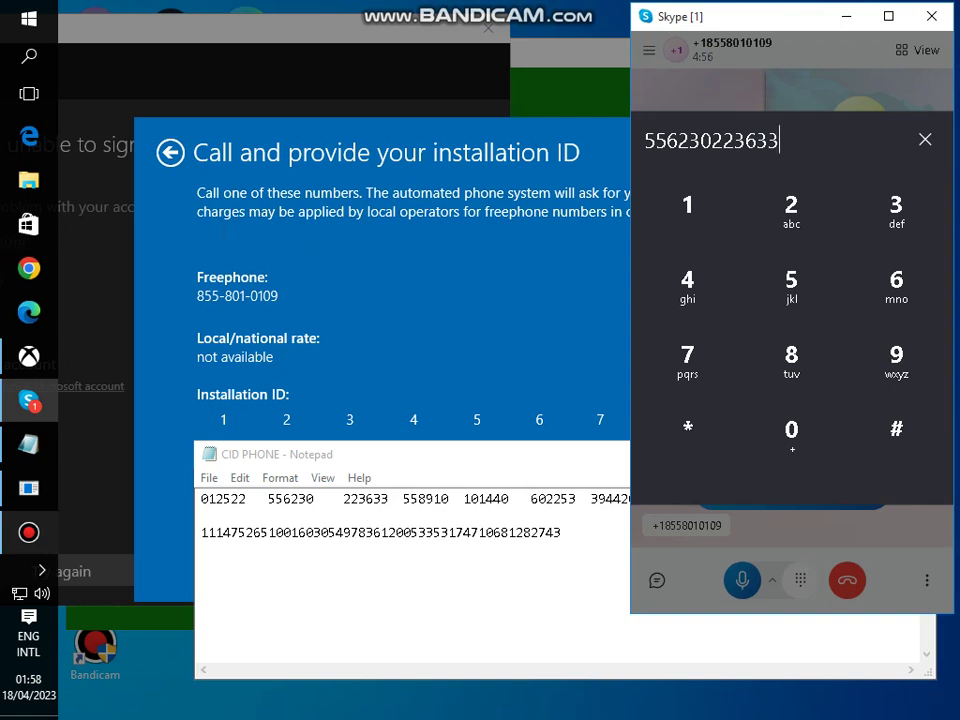
- Dial the next installation ID digits and move the Skype window over the activation dialog
{"action": "left_click", "coordinate": [791, 285]}
{"action": "left_click", "coordinate": [791, 285]}
{"action": "type", "text": "8"}
{"action": "left_click", "coordinate": [910, 376]}
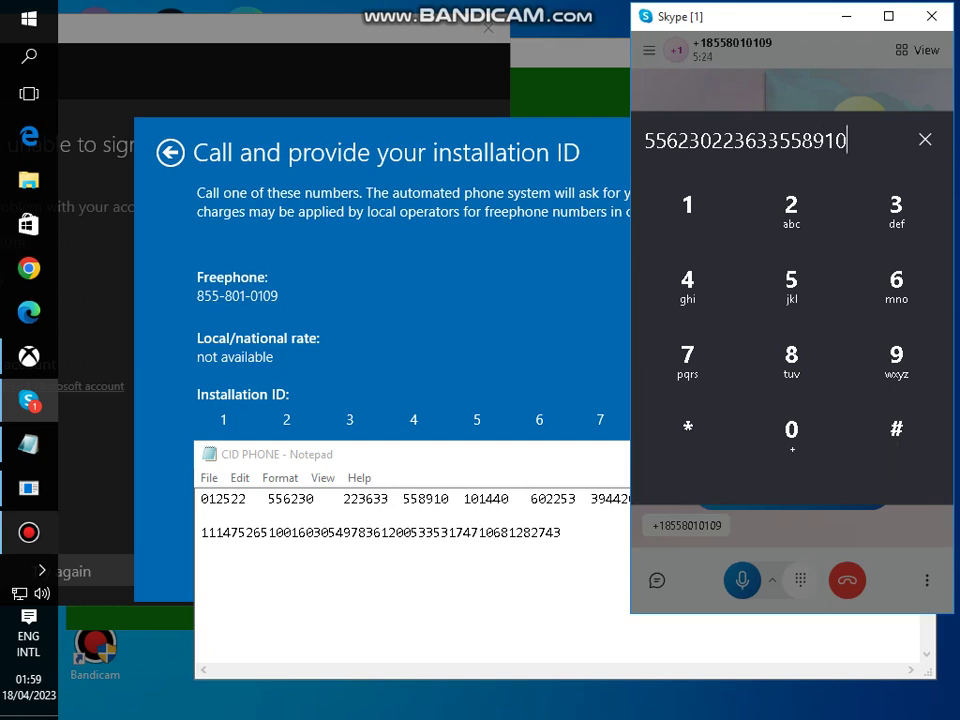
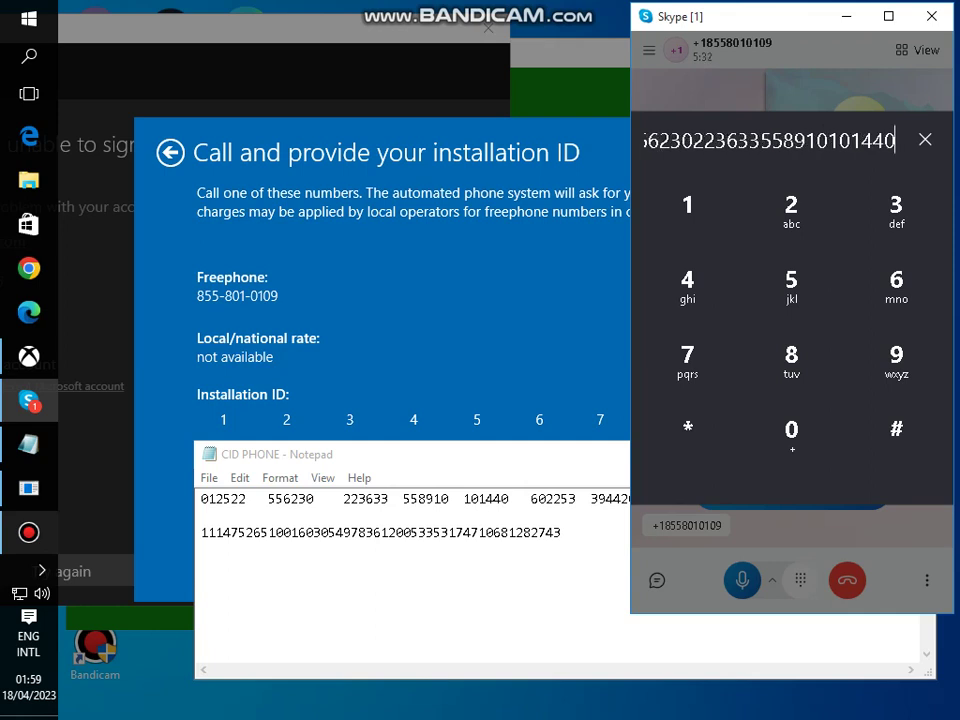
{"action": "left_click_drag", "start_coordinate": [220, 14], "coordinate": [133, 14]}
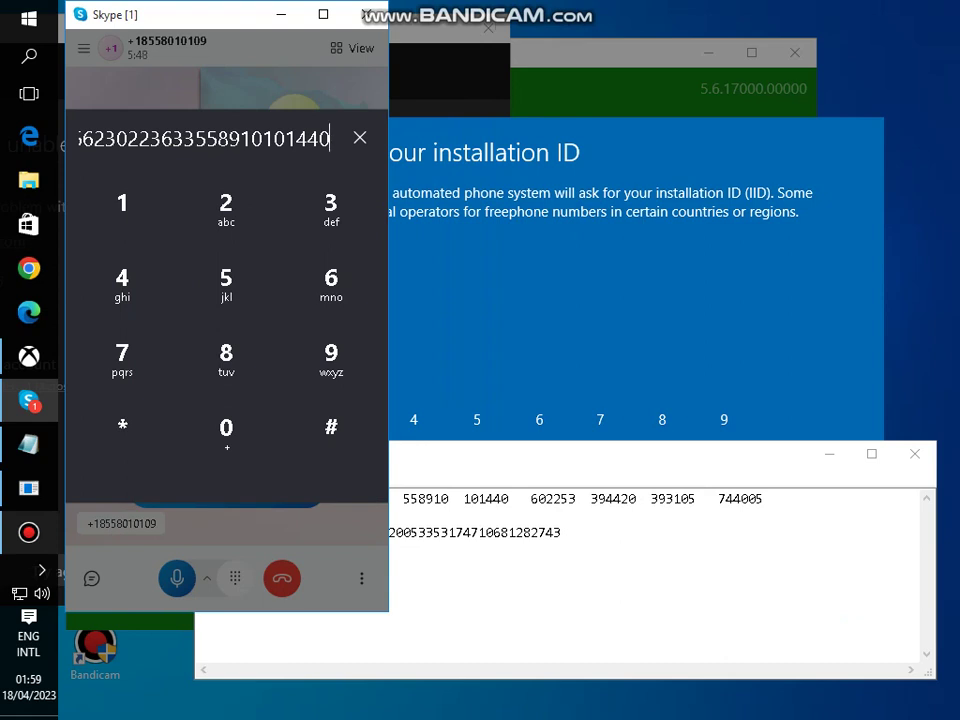
- Dial the remaining installation ID groups, finishing with the final group
{"action": "left_click", "coordinate": [340, 292]}
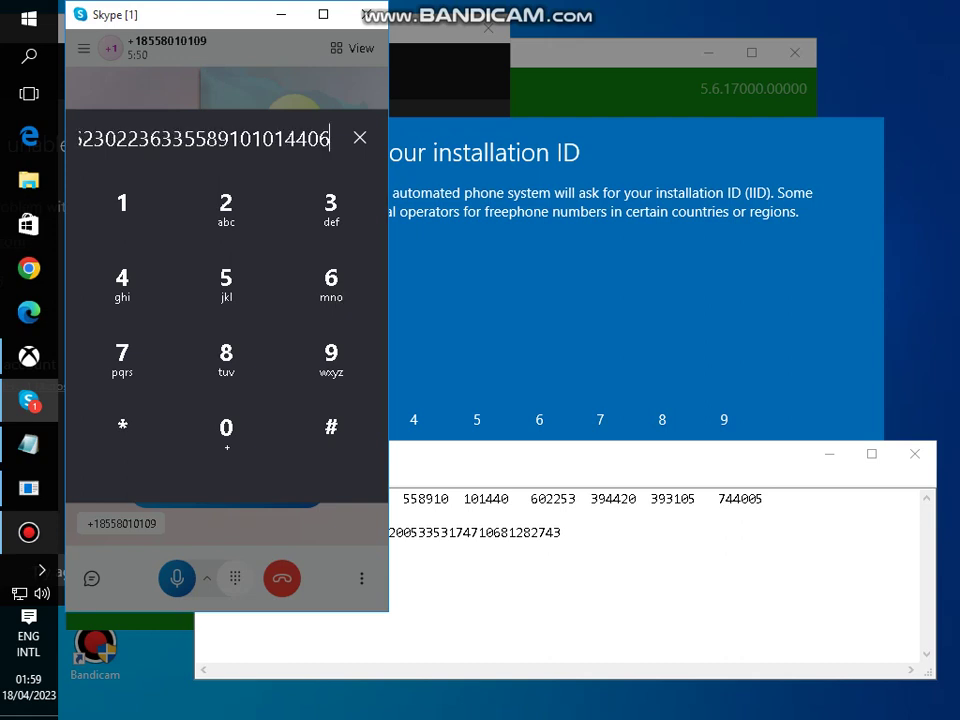
{"action": "left_click", "coordinate": [226, 430]}
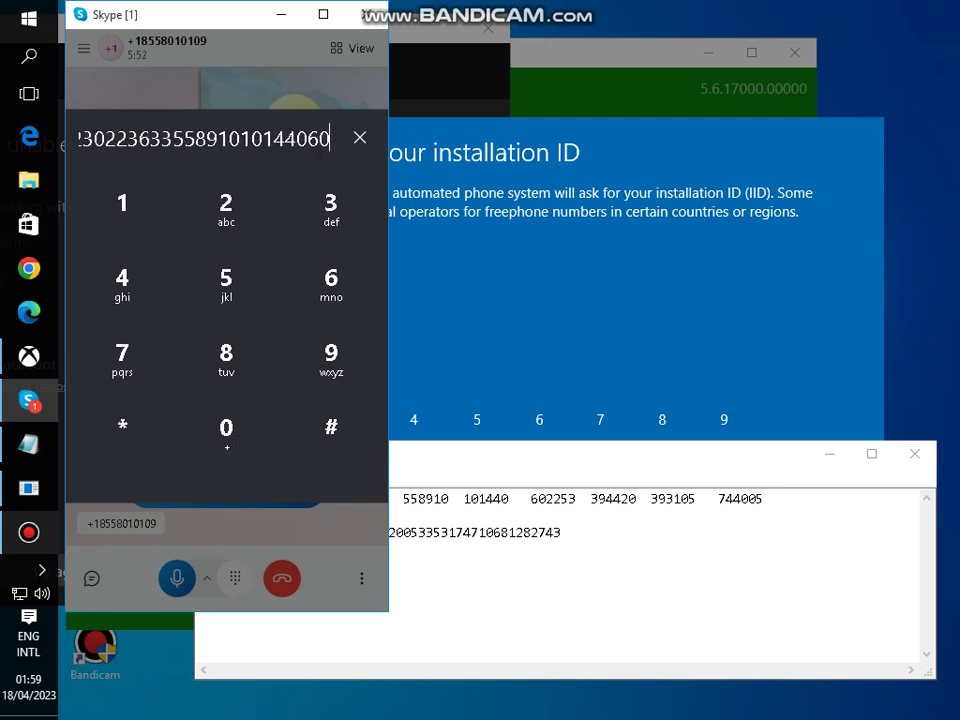
{"action": "left_click", "coordinate": [226, 210]}
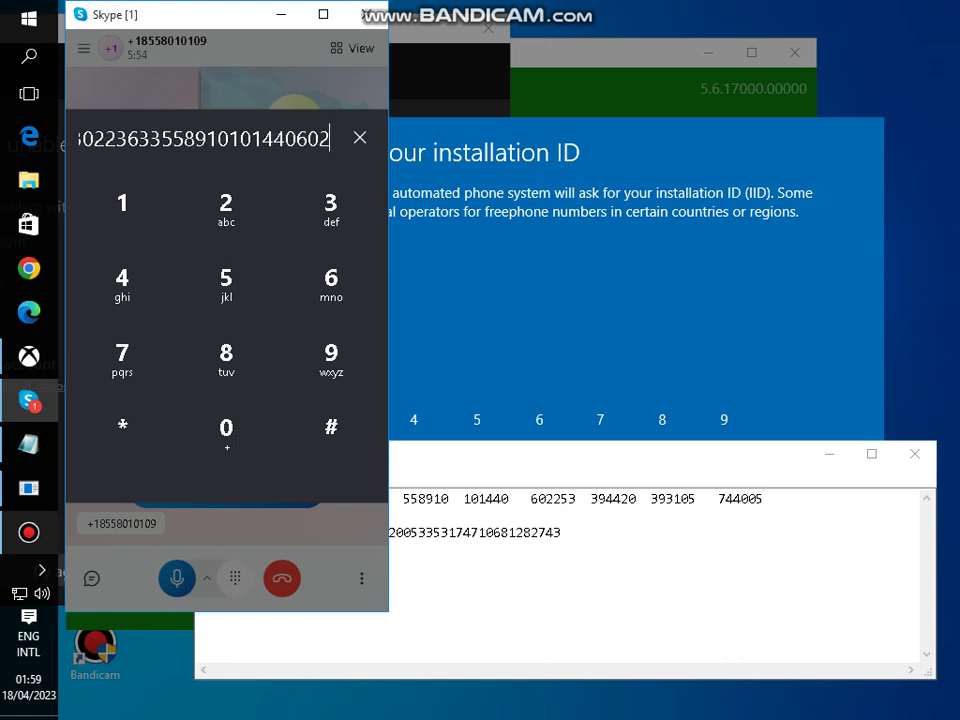
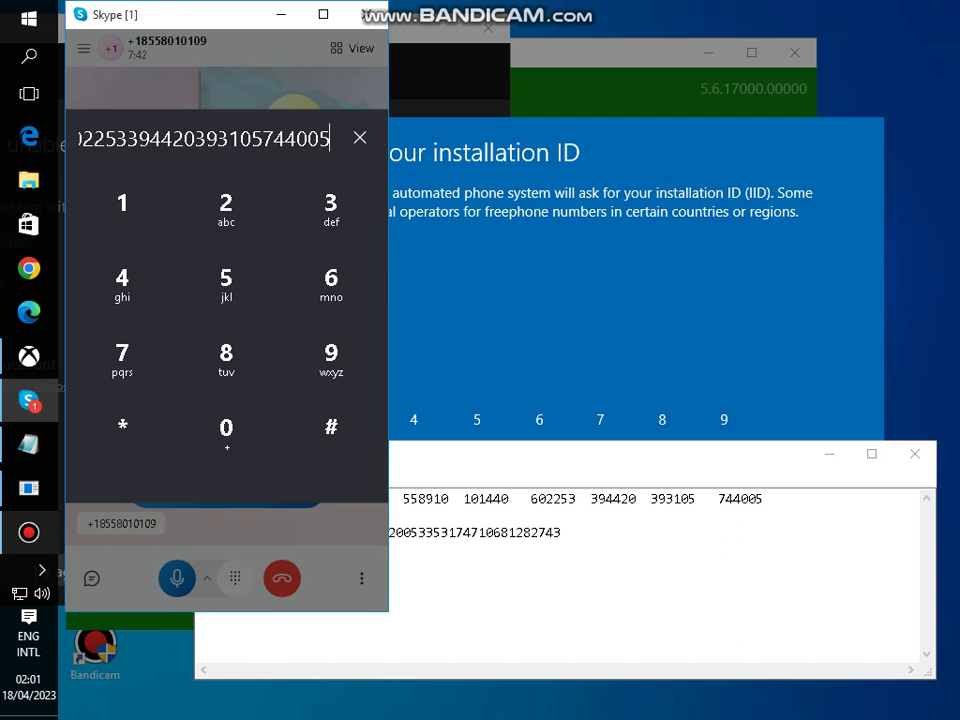
- Move the CID PHONE notes up-left in front and space off the first confirmation ID group
{"action": "left_click", "coordinate": [711, 498]}
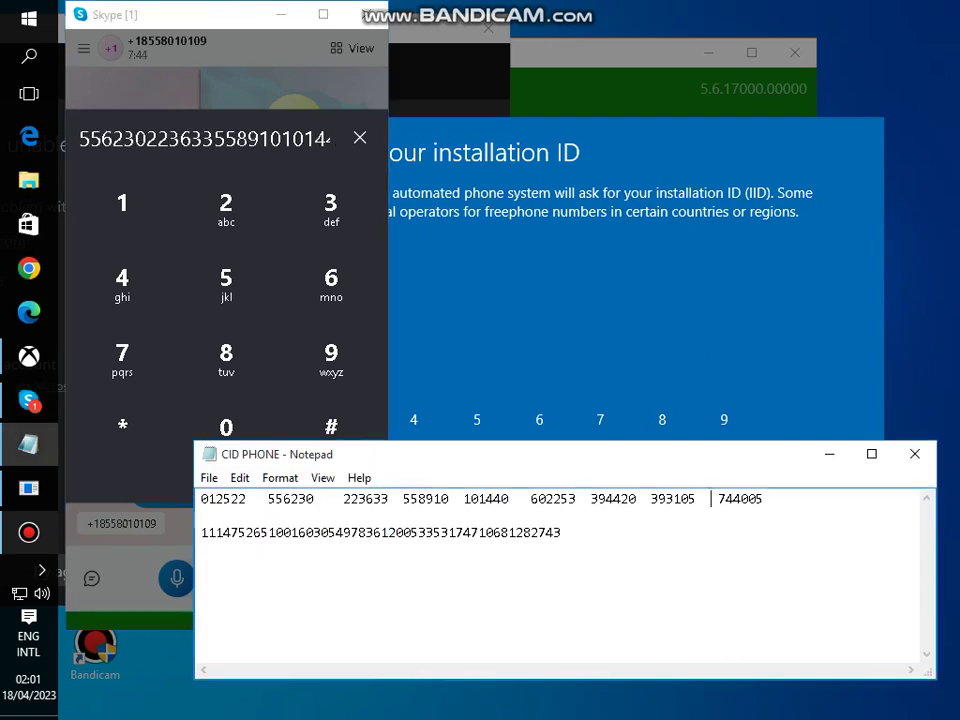
{"action": "left_click_drag", "start_coordinate": [500, 454], "coordinate": [440, 302]}
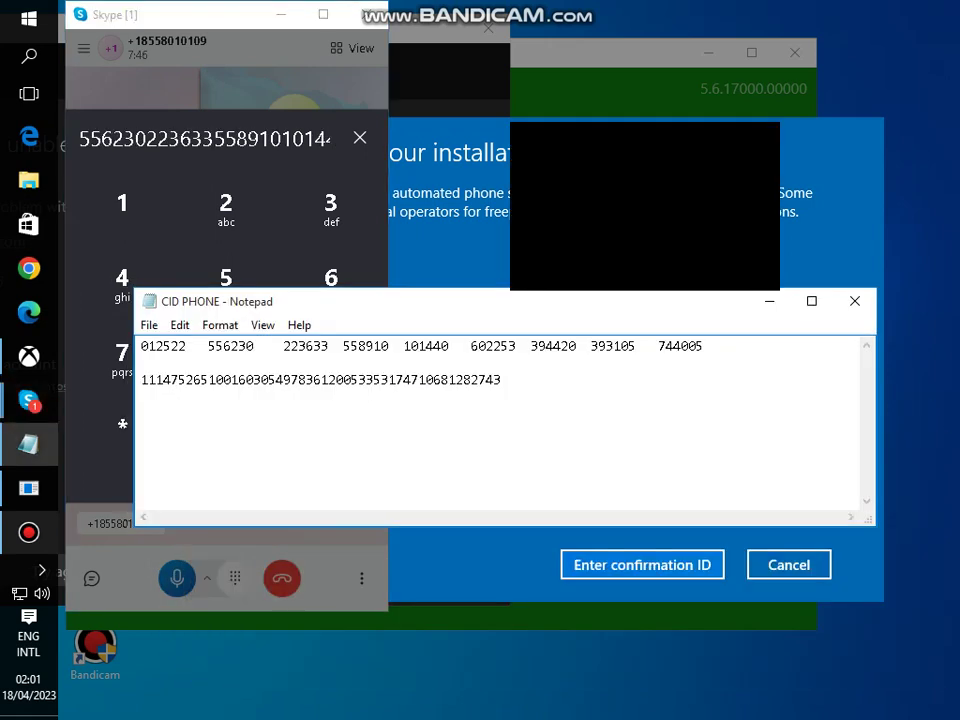
{"action": "left_click", "coordinate": [704, 346]}
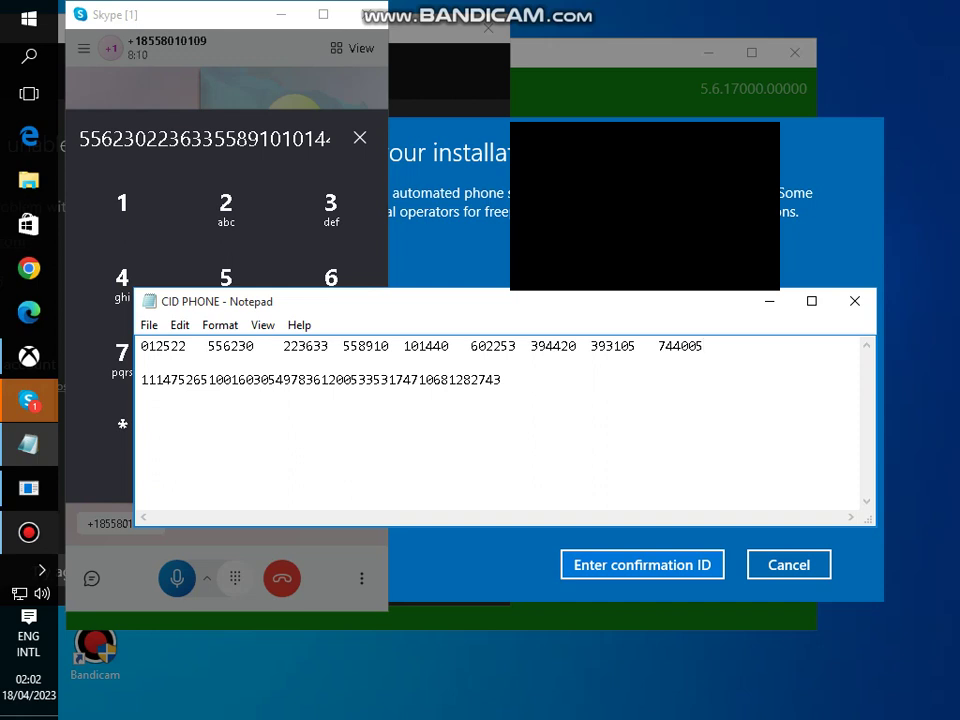
{"action": "left_click", "coordinate": [190, 380]}
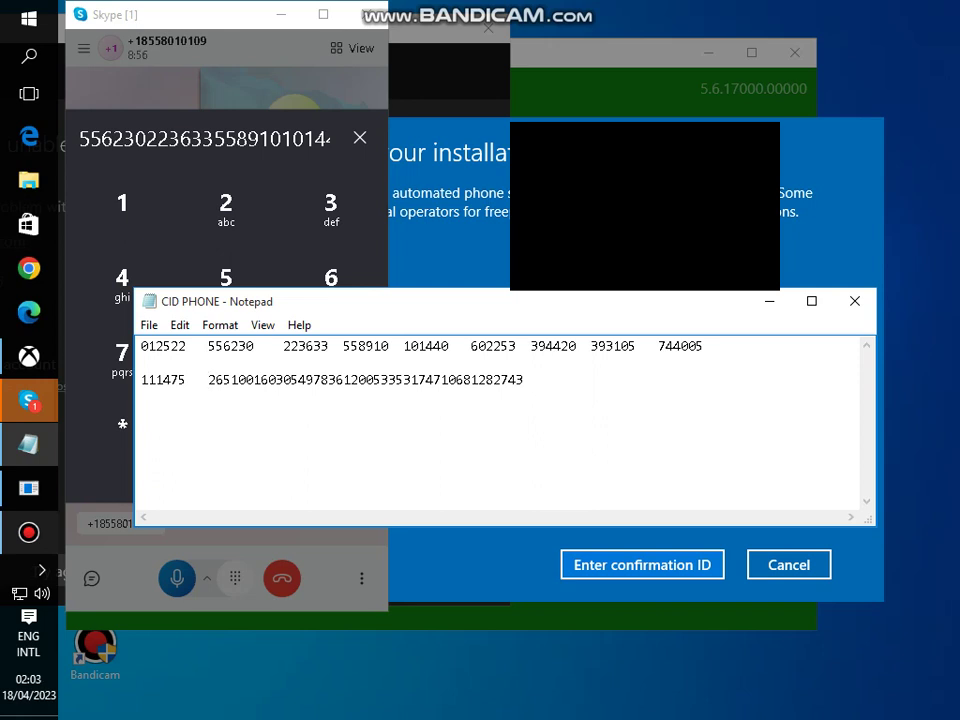
- Remove the stray line break and mistyped 6500, leaving the second confirmation ID group spaced off
{"action": "left_click", "coordinate": [208, 380]}
{"action": "key", "text": "Return"}
{"action": "key", "text": "Up"}
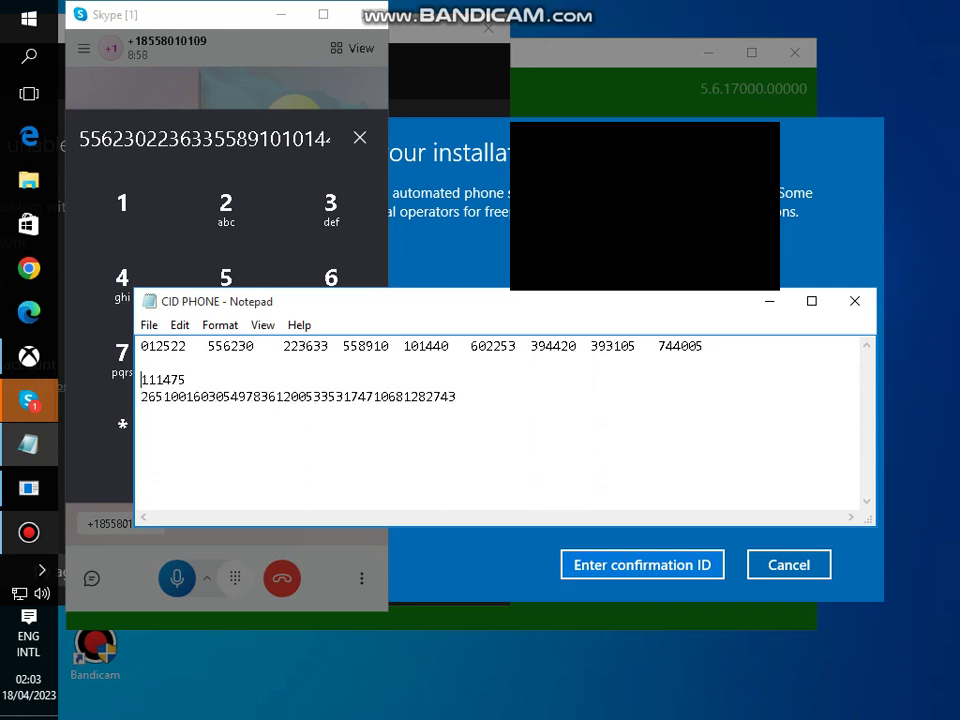
{"action": "left_click", "coordinate": [201, 380]}
{"action": "type", "text": "65"}
{"action": "type", "text": "00"}
{"action": "key", "text": "shift+Left"}
{"action": "key", "text": "shift+Left"}
{"action": "key", "text": "shift+Left"}
{"action": "key", "text": "shift+Left"}
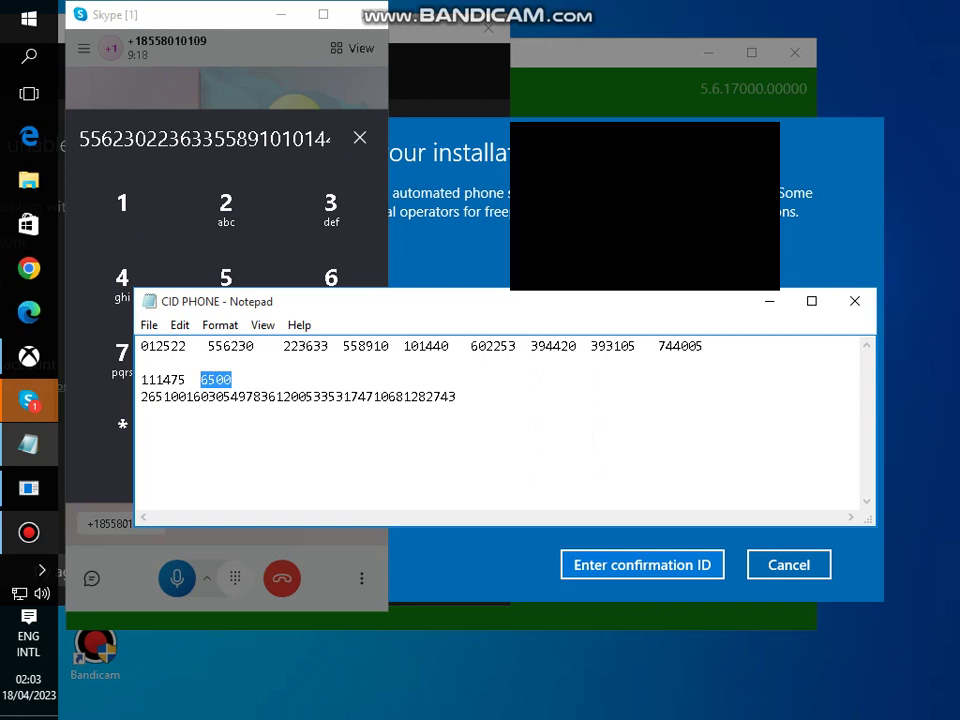
{"action": "key", "text": "BackSpace"}
{"action": "key", "text": "Delete"}
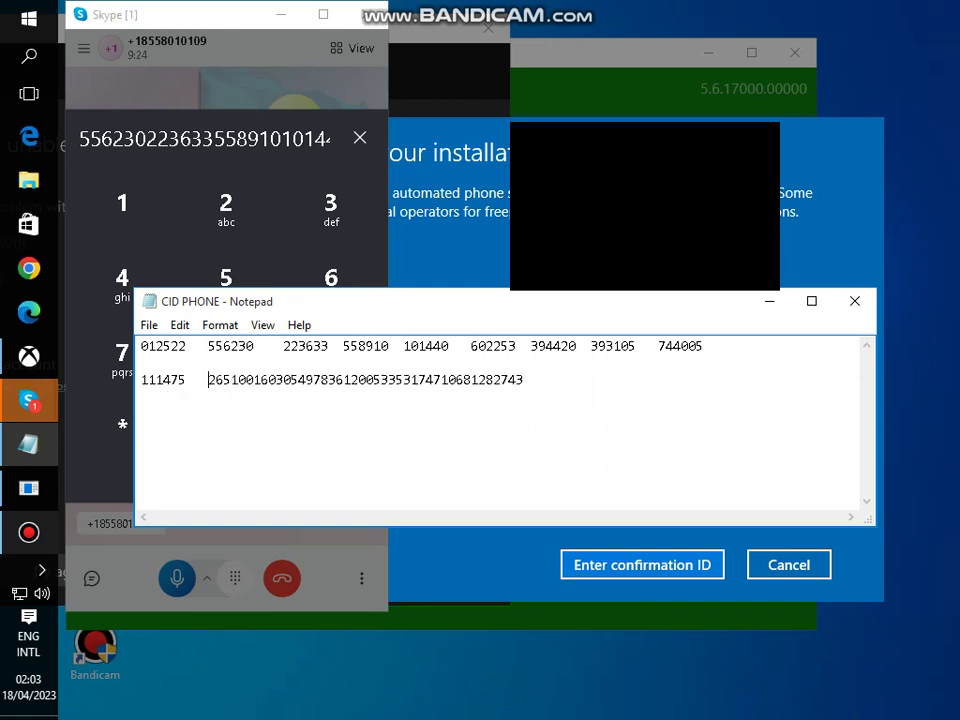
{"action": "key", "text": "Right"}
{"action": "key", "text": "Right"}
{"action": "key", "text": "Right"}
{"action": "key", "text": "Right"}
{"action": "key", "text": "Right"}
{"action": "key", "text": "Right"}
{"action": "key", "text": "Right"}
{"action": "key", "text": "Right"}
{"action": "key", "text": "Right"}
{"action": "key", "text": "Right"}
{"action": "key", "text": "Right"}
{"action": "key", "text": "Left"}
{"action": "key", "text": "Left"}
{"action": "key", "text": "Left"}
{"action": "key", "text": "Left"}
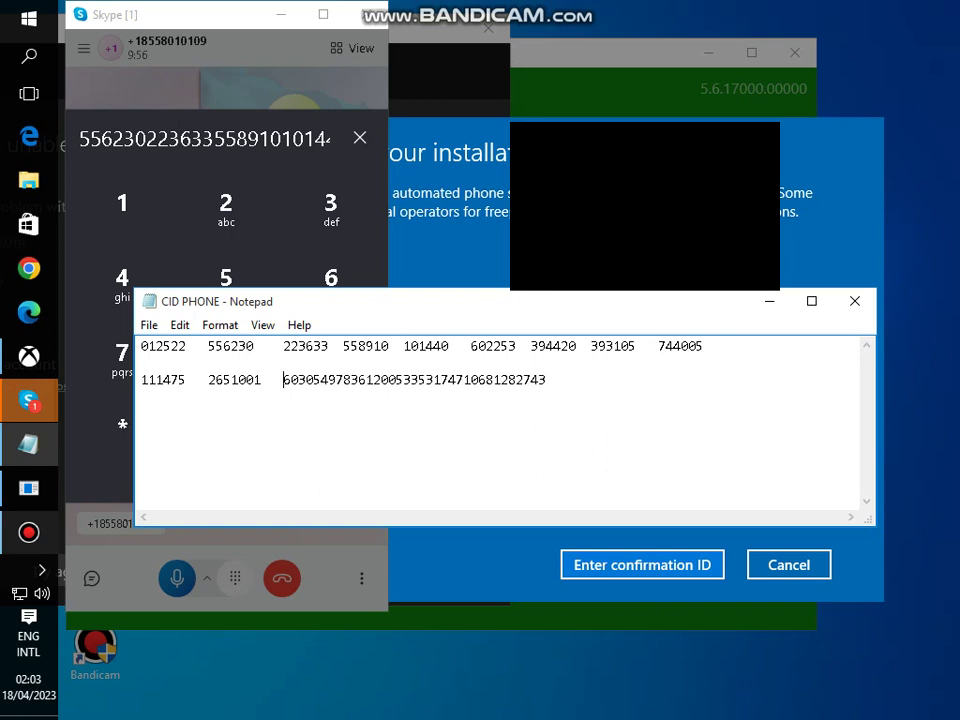
- Regroup the digits so the second and third six-digit confirmation ID groups stand apart
{"action": "left_click", "coordinate": [290, 379]}
{"action": "key", "text": "Right"}
{"action": "key", "text": "Right"}
{"action": "key", "text": "Right"}
{"action": "key", "text": "Right"}
{"action": "key", "text": "Right"}
{"action": "key", "text": "Right"}
{"action": "key", "text": "Left"}
{"action": "key", "text": "Left"}
{"action": "key", "text": "Left"}
{"action": "key", "text": "Left"}
{"action": "key", "text": "Left"}
{"action": "key", "text": "Right"}
{"action": "key", "text": "Right"}
{"action": "key", "text": "Right"}
{"action": "key", "text": "Left"}
{"action": "key", "text": "Left"}
{"action": "key", "text": "Left"}
{"action": "key", "text": "Left"}
{"action": "key", "text": "Left"}
{"action": "key", "text": "Left"}
{"action": "key", "text": "Left"}
{"action": "key", "text": "Left"}
{"action": "key", "text": "Left"}
{"action": "key", "text": "Left"}
{"action": "key", "text": "Left"}
{"action": "key", "text": "Left"}
{"action": "key", "text": "Right"}
{"action": "key", "text": "Right"}
{"action": "key", "text": "Right"}
{"action": "key", "text": "Right"}
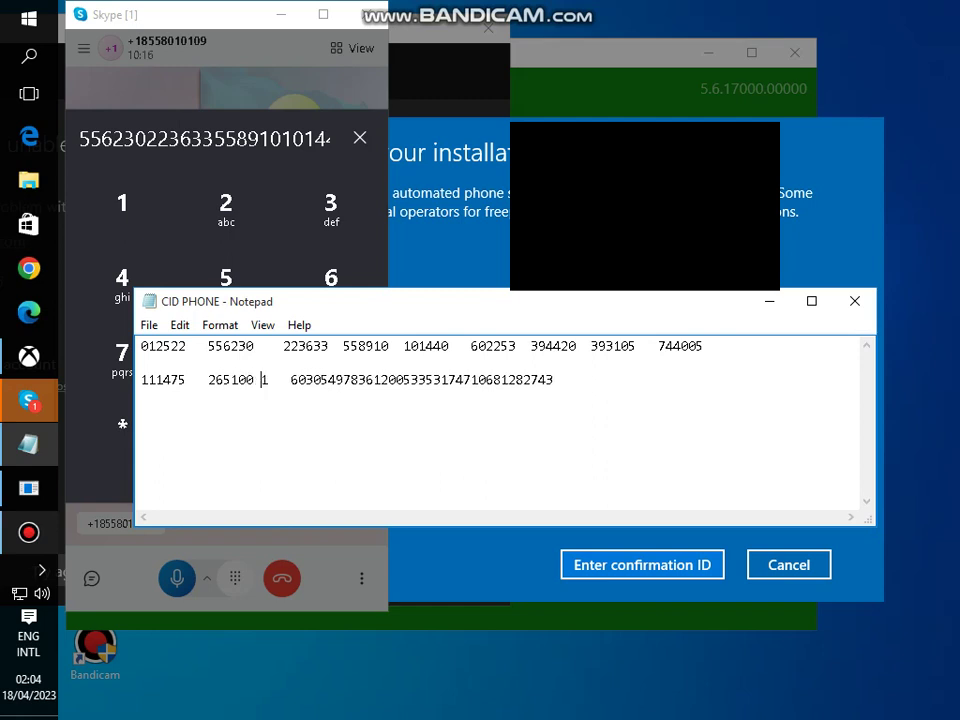
{"action": "key", "text": "Right"}
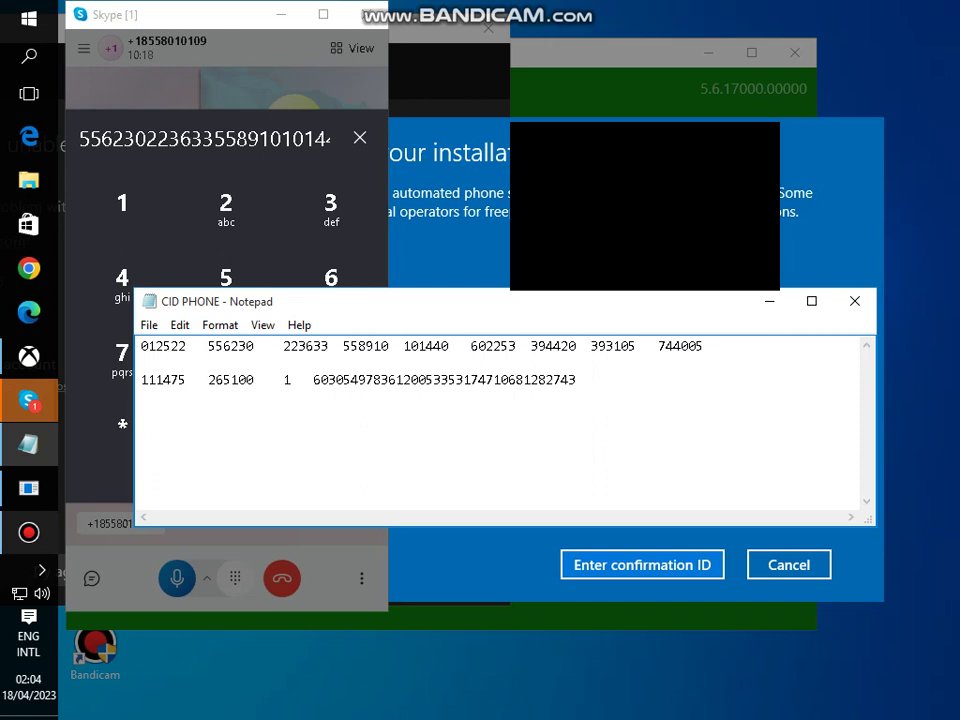
{"action": "key", "text": "Delete"}
{"action": "key", "text": "Delete"}
{"action": "key", "text": "Delete"}
{"action": "key", "text": "Right"}
{"action": "key", "text": "Right"}
{"action": "key", "text": "Right"}
{"action": "key", "text": "Right"}
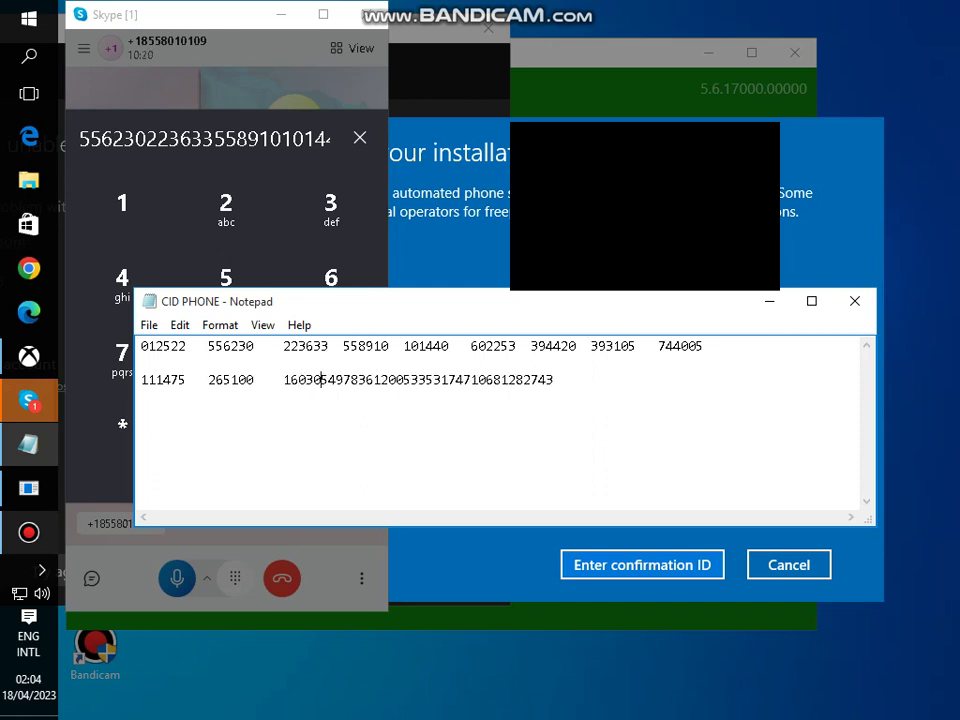
{"action": "key", "text": "Right"}
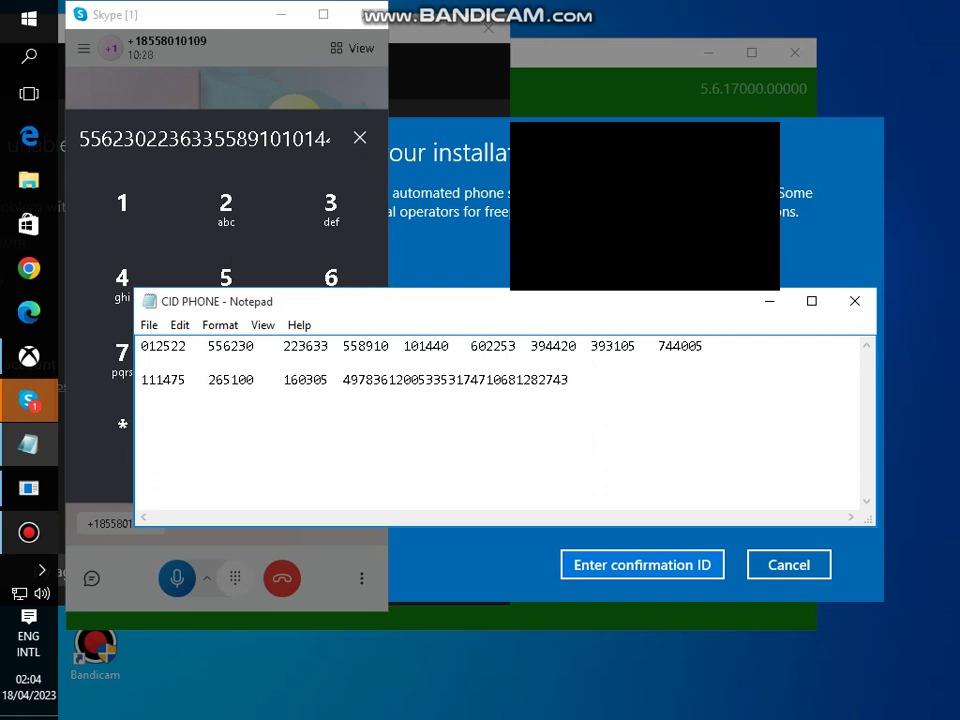
{"action": "key", "text": "alt+Tab"}
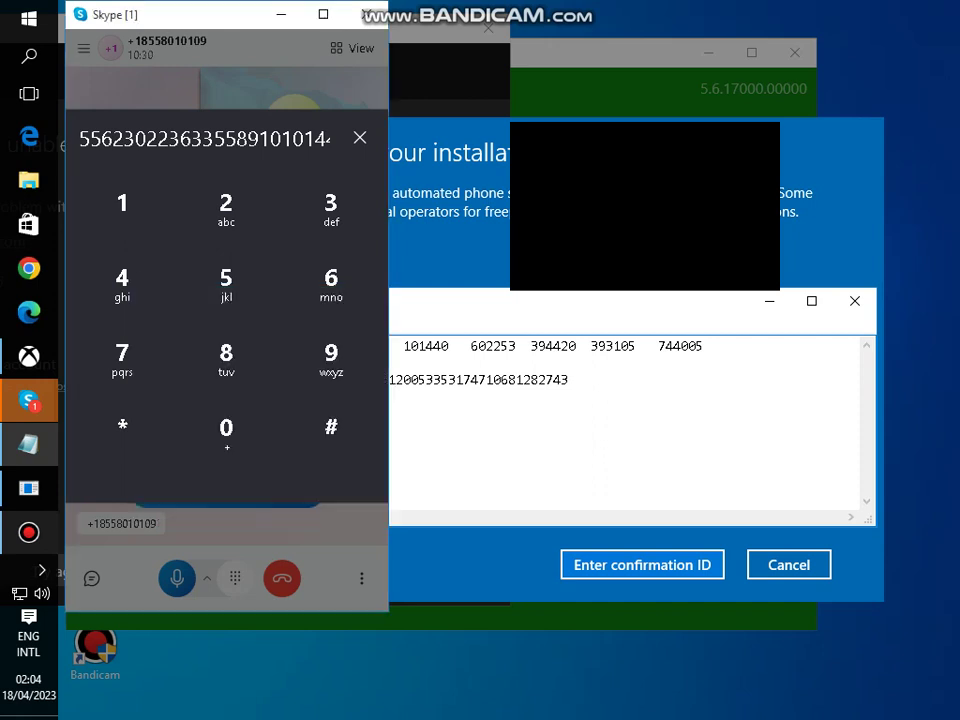
{"action": "key", "text": "alt+Tab"}
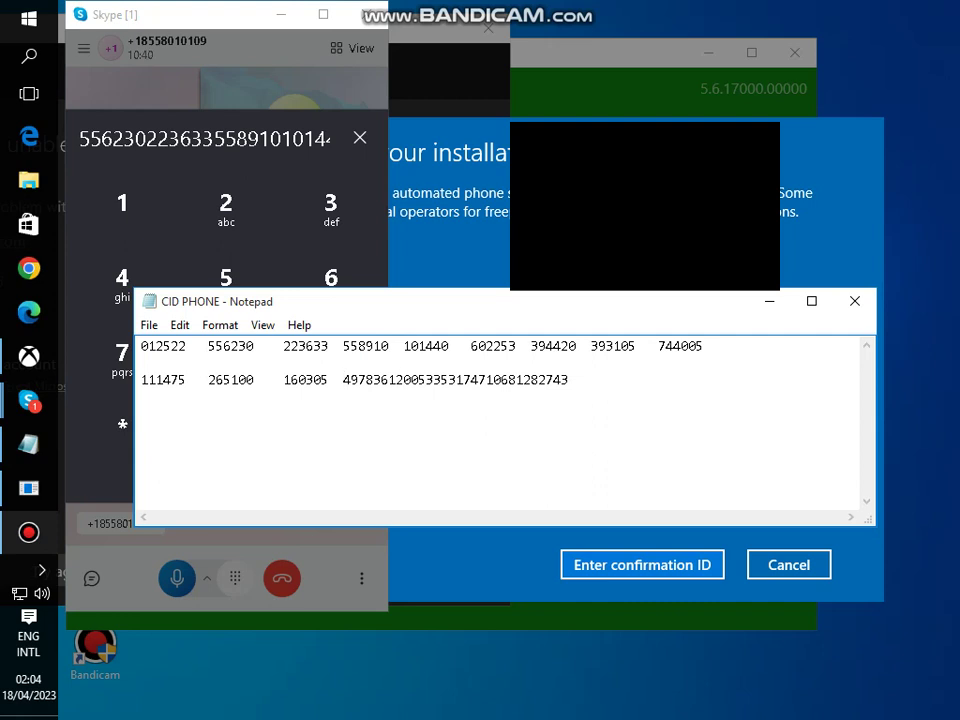
- Fix the stray space and separate the fourth six-digit group of the confirmation ID
{"action": "left_click", "coordinate": [401, 380]}
{"action": "key", "text": "Left"}
{"action": "key", "text": "Left"}
{"action": "key", "text": "Left"}
{"action": "key", "text": "Left"}
{"action": "key", "text": "Left"}
{"action": "key", "text": "Left"}
{"action": "key", "text": "Left"}
{"action": "key", "text": "Left"}
{"action": "key", "text": "Left"}
{"action": "key", "text": "Left"}
{"action": "key", "text": "Delete"}
{"action": "key", "text": "Right"}
{"action": "key", "text": "Right"}
{"action": "key", "text": "Right"}
{"action": "key", "text": "Left"}
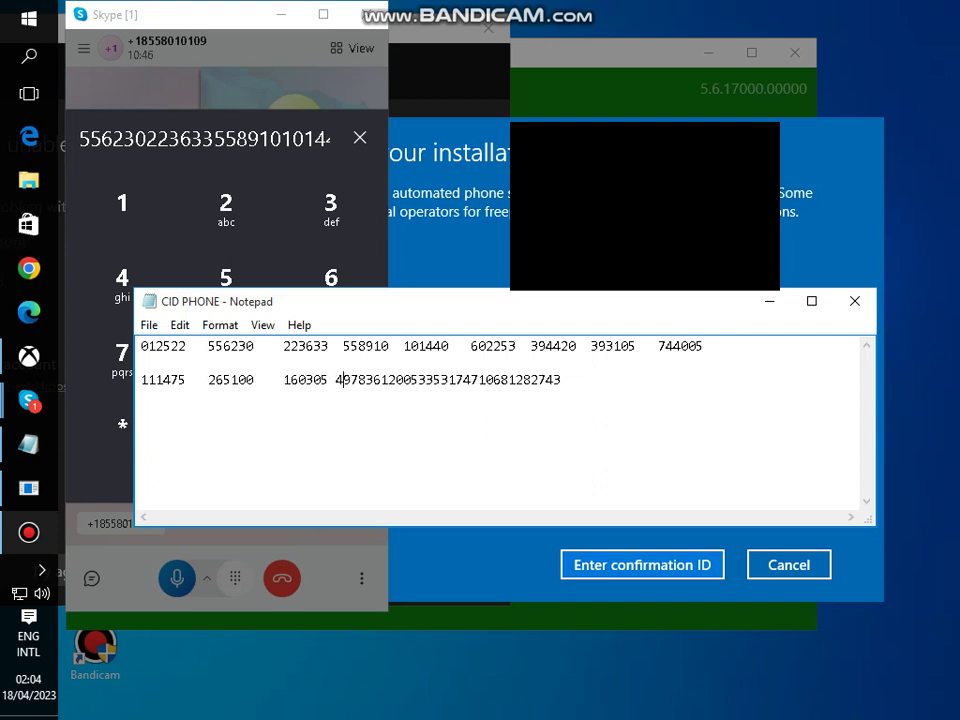
{"action": "key", "text": "Right"}
{"action": "key", "text": "Right"}
{"action": "key", "text": "Right"}
{"action": "key", "text": "Right"}
{"action": "key", "text": "Right"}
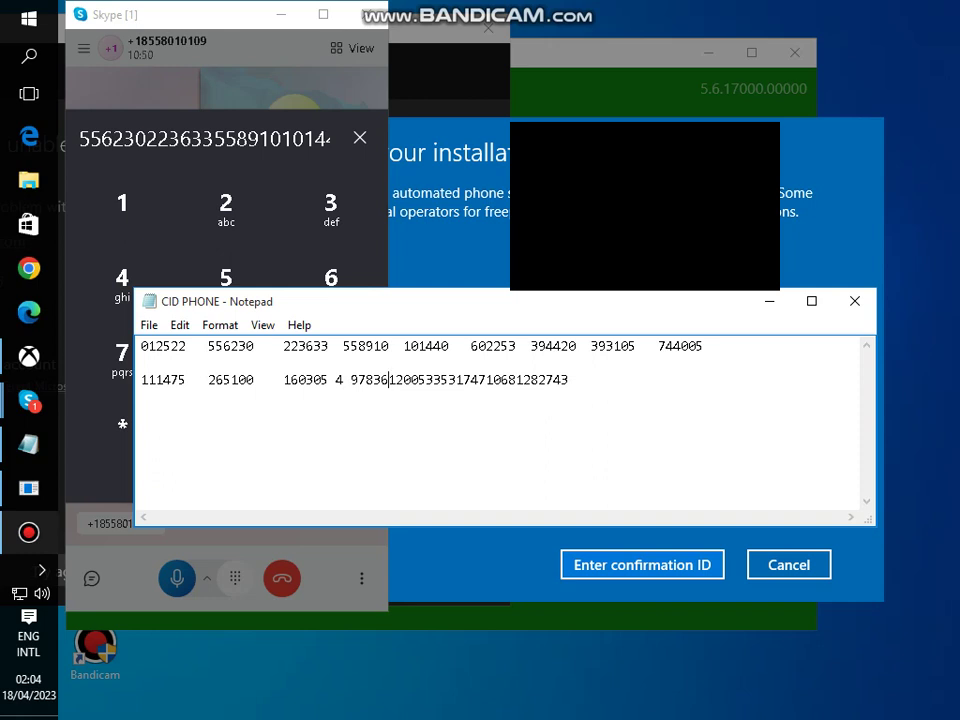
{"action": "key", "text": "alt+Tab"}
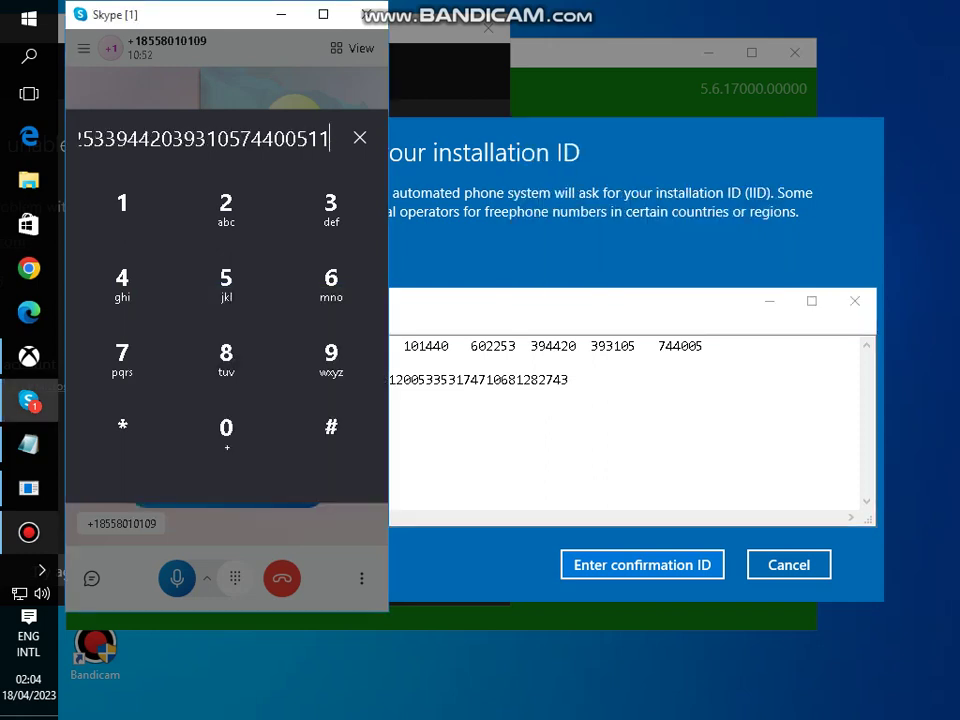
{"action": "key", "text": "alt+Tab"}
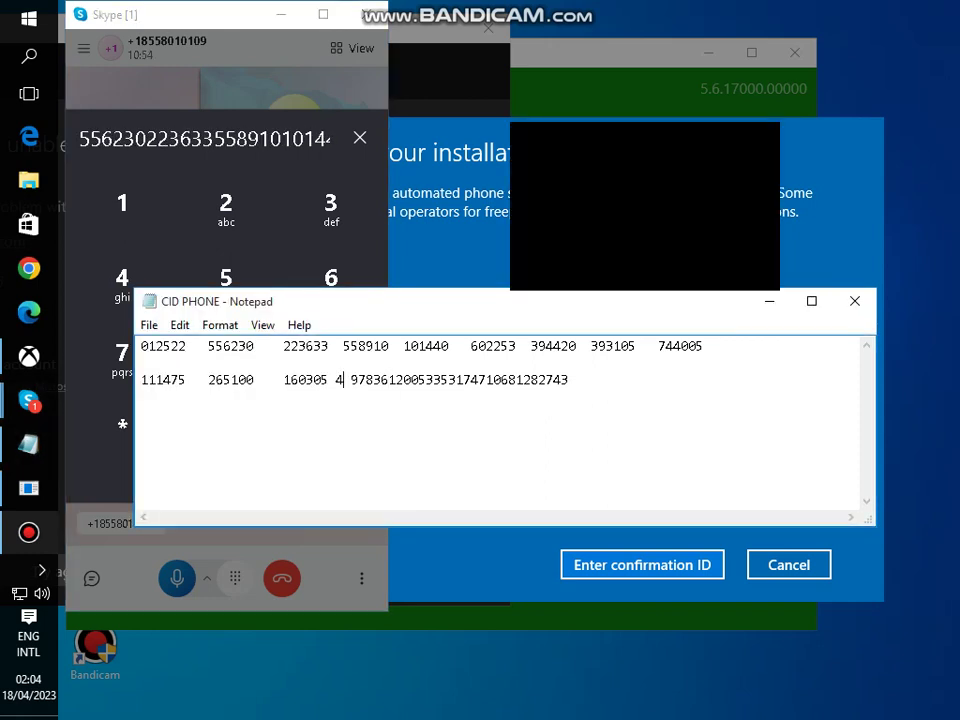
{"action": "key", "text": "Delete"}
{"action": "key", "text": "Left"}
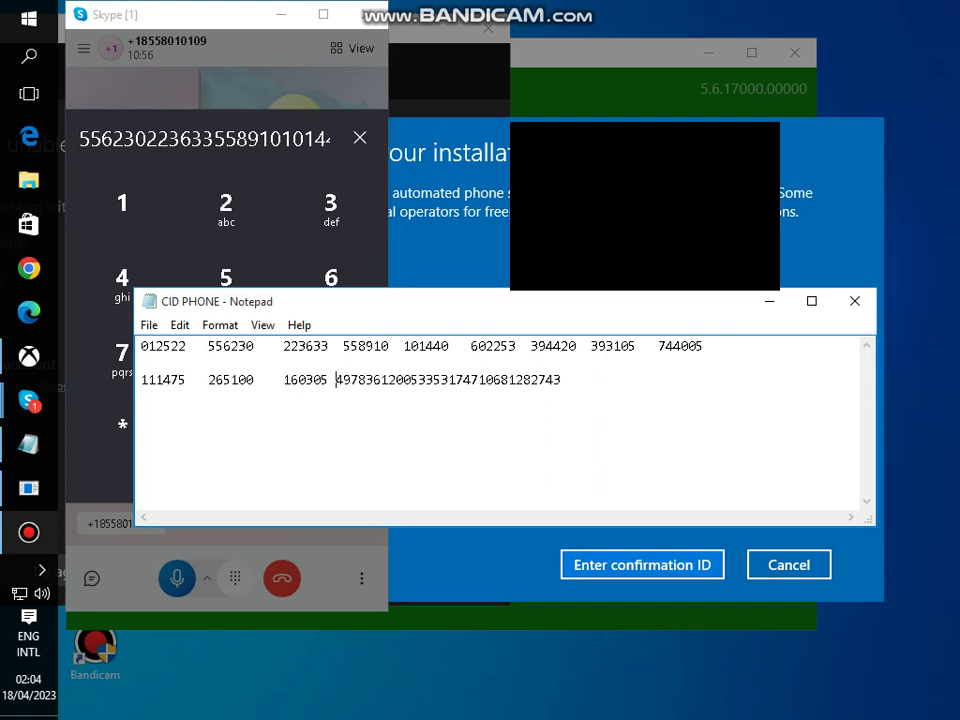
{"action": "key", "text": "Right"}
{"action": "key", "text": "Right"}
{"action": "key", "text": "Right"}
{"action": "key", "text": "Right"}
{"action": "key", "text": "Right"}
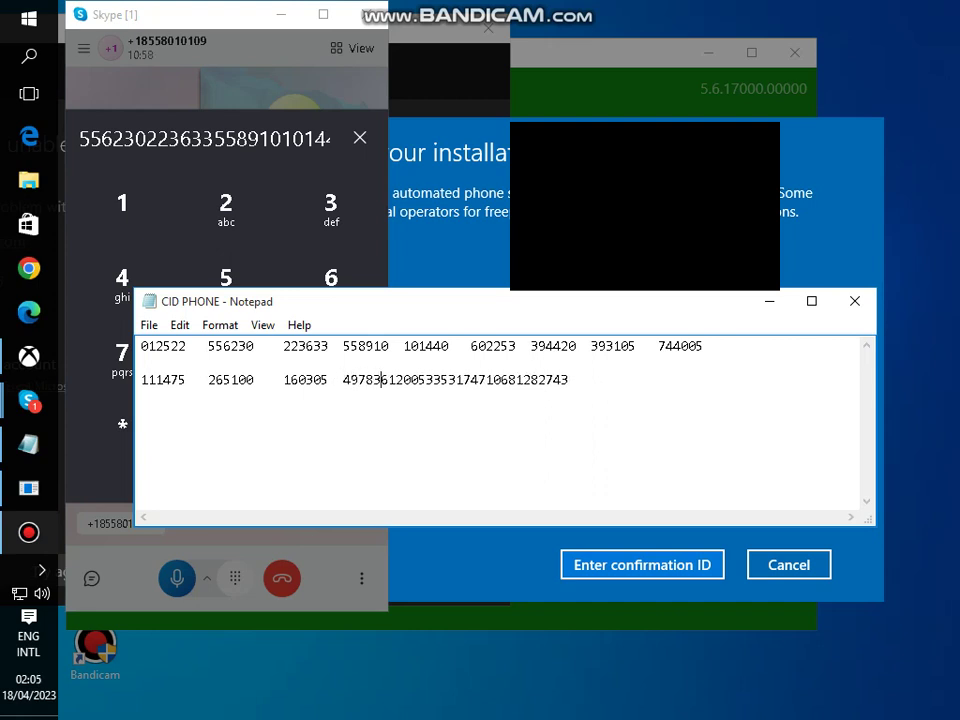
{"action": "key", "text": "Right"}
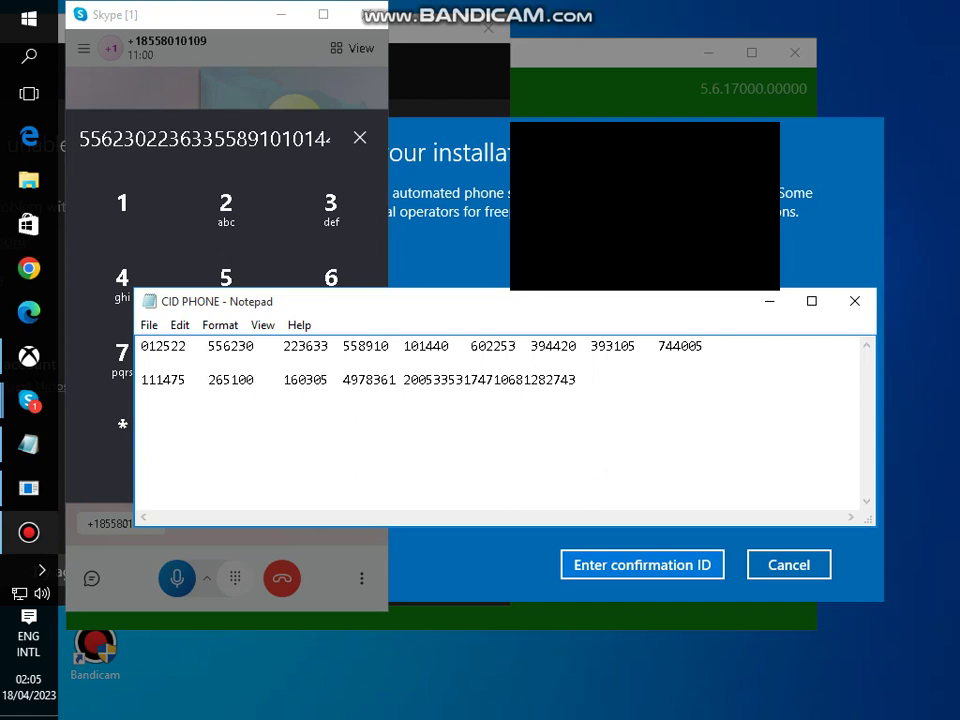
{"action": "key", "text": "Right"}
{"action": "key", "text": "Right"}
{"action": "key", "text": "Right"}
{"action": "key", "text": "Right"}
{"action": "key", "text": "Right"}
{"action": "key", "text": "Right"}
{"action": "key", "text": "Right"}
{"action": "key", "text": "Left"}
{"action": "key", "text": "Left"}
{"action": "key", "text": "Left"}
{"action": "key", "text": "Left"}
{"action": "key", "text": "Left"}
{"action": "key", "text": "Right"}
{"action": "key", "text": "Right"}
{"action": "key", "text": "Right"}
{"action": "key", "text": "Left"}
{"action": "key", "text": "Left"}
{"action": "key", "text": "Left"}
{"action": "key", "text": "Left"}
{"action": "key", "text": "Left"}
{"action": "key", "text": "Left"}
{"action": "key", "text": "Left"}
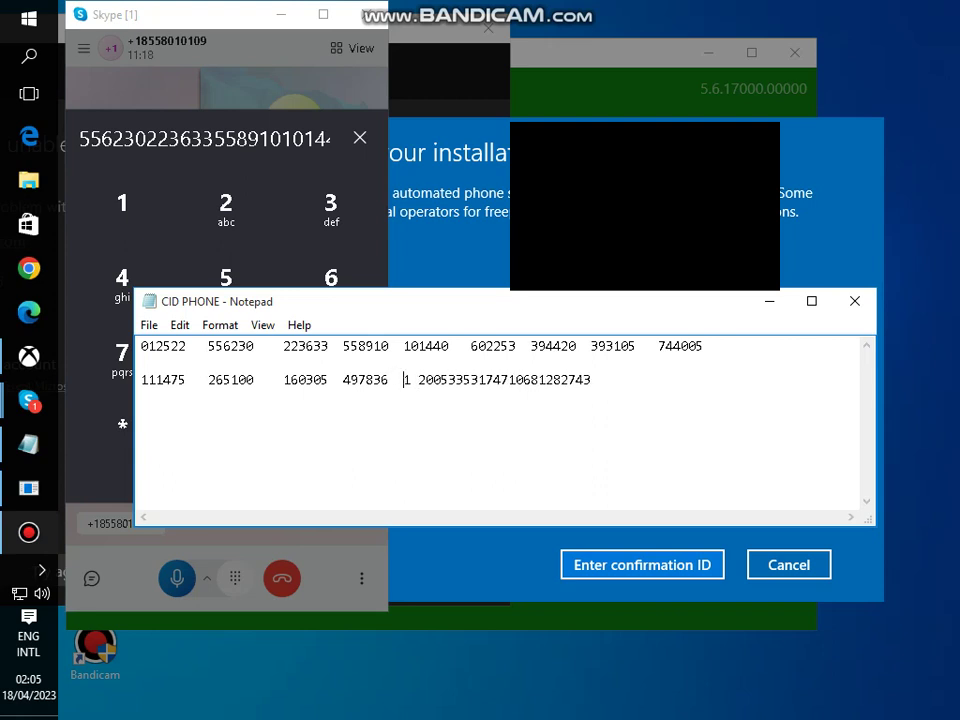
- Join the stray digit and tab off the fifth and sixth confirmation ID groups
{"action": "key", "text": "Right"}
{"action": "key", "text": "Delete"}
{"action": "key", "text": "Right"}
{"action": "key", "text": "Right"}
{"action": "key", "text": "Right"}
{"action": "key", "text": "Right"}
{"action": "key", "text": "Right"}
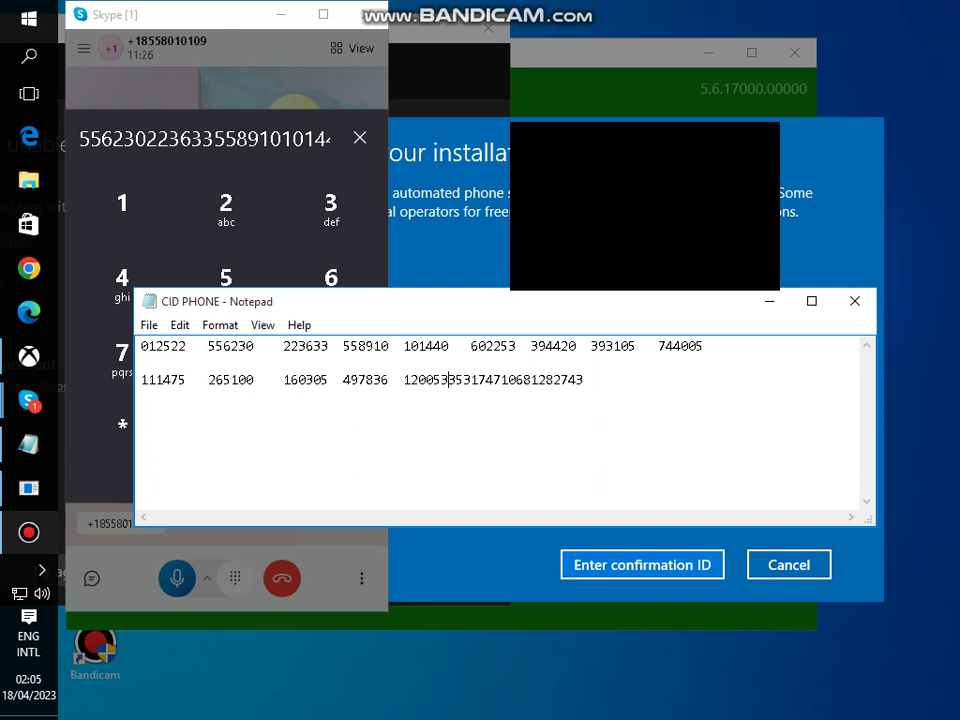
{"action": "key", "text": "Tab"}
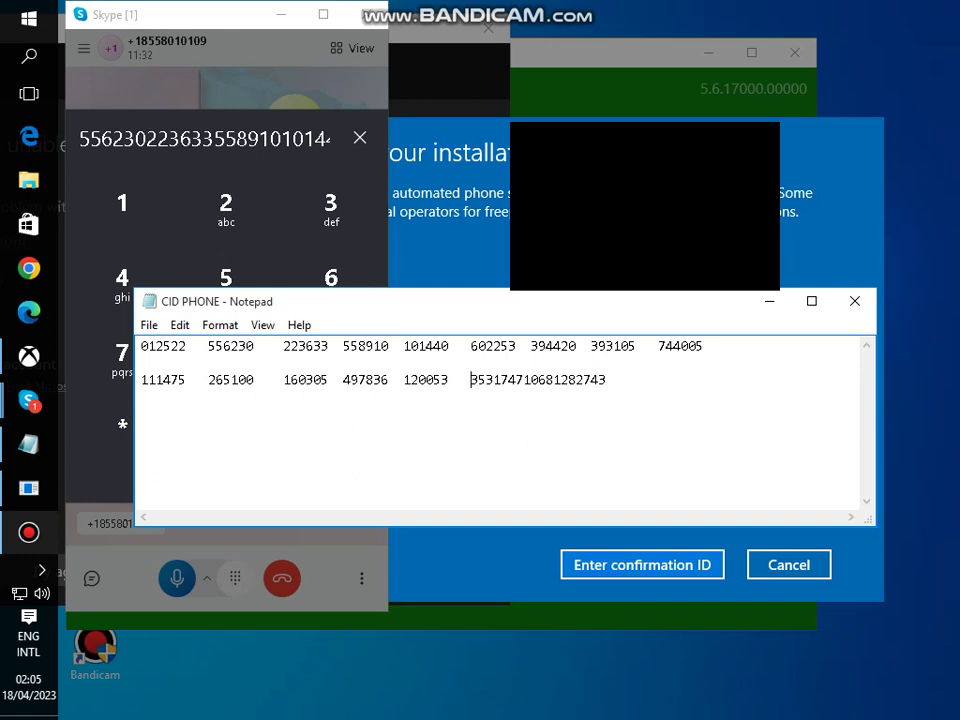
{"action": "key", "text": "Right"}
{"action": "key", "text": "Right"}
{"action": "key", "text": "Right"}
{"action": "key", "text": "Right"}
{"action": "key", "text": "Right"}
{"action": "key", "text": "Right"}
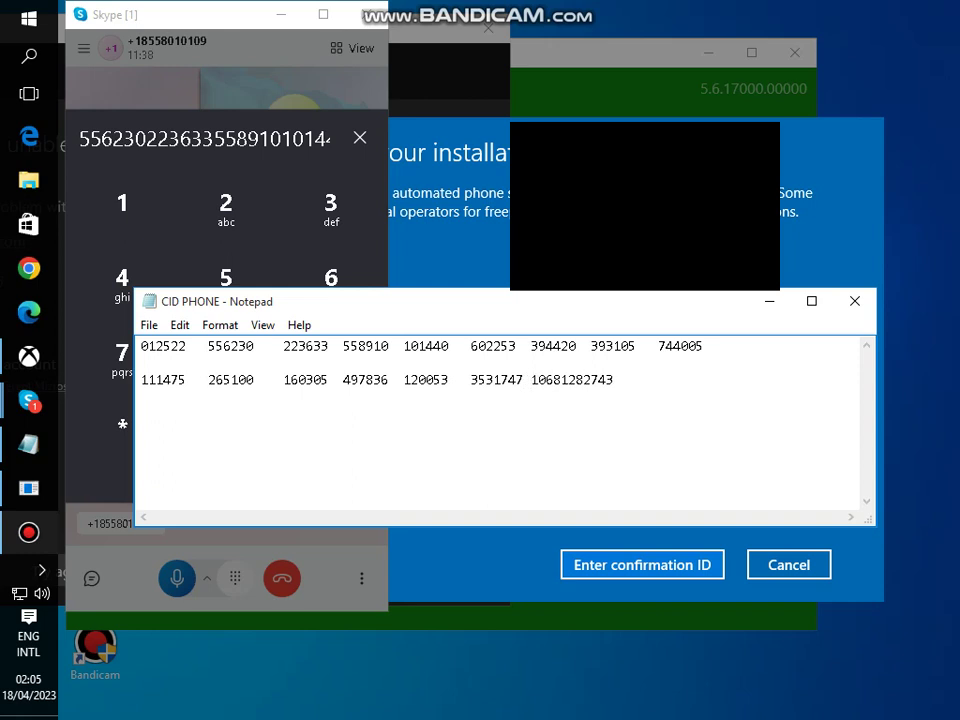
{"action": "key", "text": "Left"}
{"action": "key", "text": "Left"}
{"action": "key", "text": "Left"}
{"action": "key", "text": "Left"}
{"action": "key", "text": "Left"}
{"action": "key", "text": "Left"}
{"action": "key", "text": "Left"}
{"action": "key", "text": "Left"}
{"action": "key", "text": "Right"}
{"action": "key", "text": "Right"}
{"action": "key", "text": "Right"}
{"action": "key", "text": "Right"}
{"action": "key", "text": "Right"}
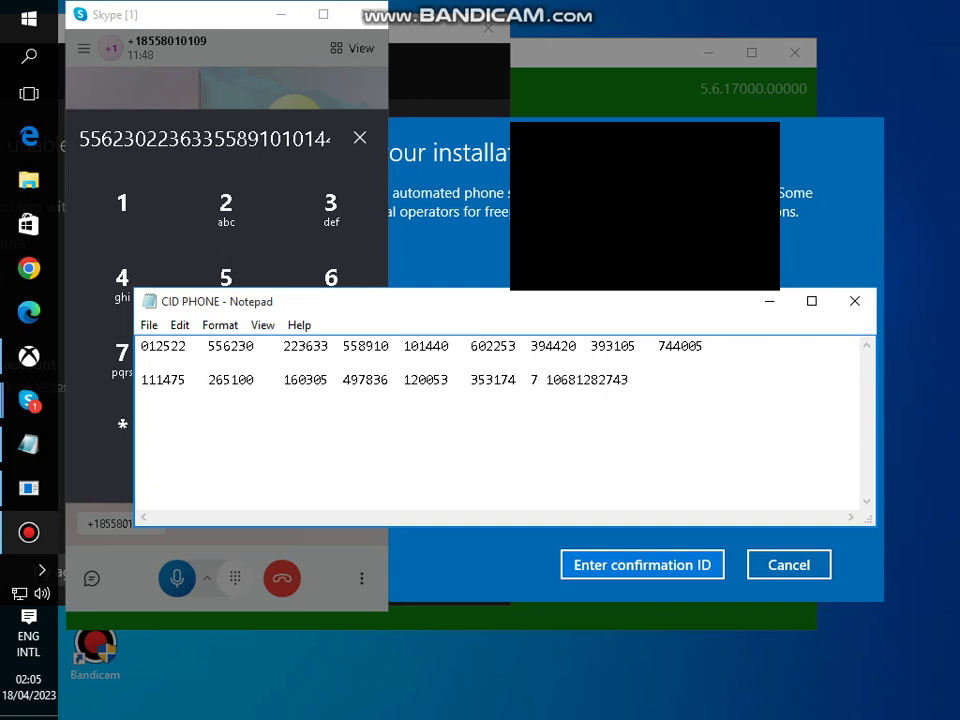
- Join the stray 7 onto the trailing digits and count them against the dialled installation ID
{"action": "key", "text": "BackSpace"}
{"action": "key", "text": "Right"}
{"action": "key", "text": "Right"}
{"action": "key", "text": "Right"}
{"action": "key", "text": "Right"}
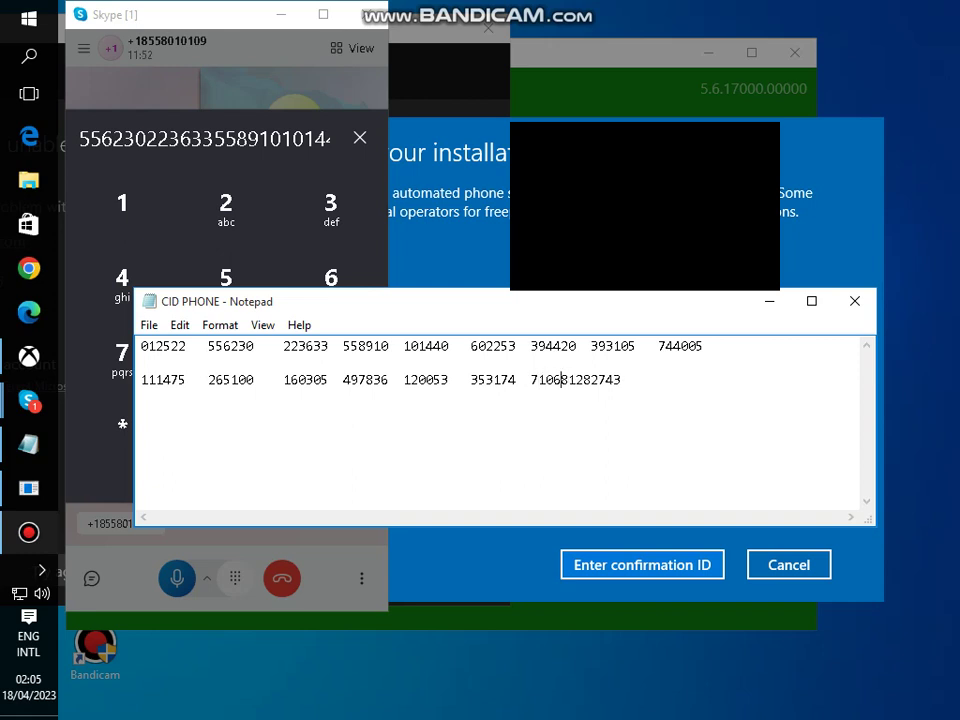
{"action": "key", "text": "Left"}
{"action": "key", "text": "Left"}
{"action": "key", "text": "Left"}
{"action": "key", "text": "Left"}
{"action": "key", "text": "Left"}
{"action": "key", "text": "Left"}
{"action": "key", "text": "Left"}
{"action": "key", "text": "Left"}
{"action": "key", "text": "Left"}
{"action": "key", "text": "Left"}
{"action": "key", "text": "Left"}
{"action": "key", "text": "Left"}
{"action": "key", "text": "Left"}
{"action": "key", "text": "Left"}
{"action": "key", "text": "Left"}
{"action": "key", "text": "Left"}
{"action": "key", "text": "Left"}
{"action": "key", "text": "Right"}
{"action": "key", "text": "Right"}
{"action": "key", "text": "Right"}
{"action": "key", "text": "Right"}
{"action": "key", "text": "Right"}
{"action": "key", "text": "Right"}
{"action": "key", "text": "Right"}
{"action": "key", "text": "Right"}
{"action": "key", "text": "Right"}
{"action": "key", "text": "Right"}
{"action": "key", "text": "Right"}
{"action": "key", "text": "Right"}
{"action": "key", "text": "Right"}
{"action": "key", "text": "Right"}
{"action": "key", "text": "Left"}
{"action": "key", "text": "Left"}
{"action": "key", "text": "Left"}
{"action": "key", "text": "Right"}
{"action": "key", "text": "Right"}
{"action": "key", "text": "Right"}
{"action": "key", "text": "Right"}
{"action": "key", "text": "Right"}
{"action": "key", "text": "Left"}
{"action": "key", "text": "Left"}
{"action": "key", "text": "Right"}
{"action": "key", "text": "Right"}
{"action": "key", "text": "Right"}
{"action": "key", "text": "Left"}
{"action": "key", "text": "Right"}
{"action": "key", "text": "Left"}
{"action": "key", "text": "alt+Tab"}
{"action": "key", "text": "alt+Tab"}
{"action": "key", "text": "Left"}
{"action": "key", "text": "Left"}
{"action": "key", "text": "Left"}
{"action": "key", "text": "Left"}
{"action": "key", "text": "Right"}
{"action": "key", "text": "Right"}
{"action": "key", "text": "Right"}
{"action": "key", "text": "Right"}
{"action": "key", "text": "Right"}
{"action": "key", "text": "Right"}
{"action": "key", "text": "Right"}
- Split the trailing digits into the last two six-digit confirmation ID groups
{"action": "key", "text": "Left"}
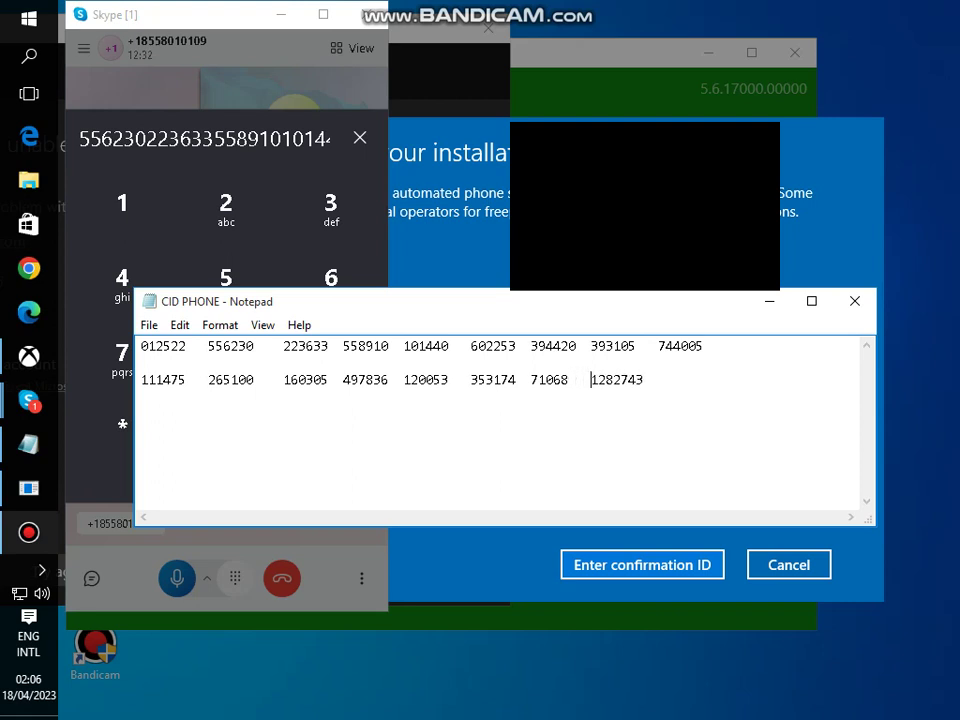
{"action": "key", "text": "Right"}
{"action": "key", "text": "Right"}
{"action": "key", "text": "Right"}
{"action": "key", "text": "Right"}
{"action": "key", "text": "Right"}
{"action": "key", "text": "Left"}
{"action": "key", "text": "Left"}
{"action": "key", "text": "Left"}
{"action": "key", "text": "Left"}
{"action": "key", "text": "Left"}
{"action": "key", "text": "Left"}
{"action": "key", "text": "Left"}
{"action": "key", "text": "Delete"}
{"action": "key", "text": "Right"}
{"action": "key", "text": "End"}
{"action": "left_click", "coordinate": [141, 362]}
{"action": "key", "text": "Right"}
{"action": "key", "text": "Right"}
{"action": "key", "text": "Right"}
{"action": "key", "text": "Right"}
{"action": "key", "text": "Right"}
{"action": "key", "text": "Right"}
{"action": "key", "text": "Right"}
{"action": "key", "text": "Right"}
{"action": "key", "text": "Right"}
{"action": "key", "text": "Right"}
{"action": "key", "text": "Right"}
{"action": "key", "text": "Right"}
{"action": "key", "text": "Right"}
{"action": "key", "text": "Right"}
{"action": "key", "text": "Right"}
{"action": "key", "text": "Right"}
{"action": "key", "text": "Right"}
{"action": "key", "text": "Right"}
{"action": "key", "text": "Right"}
{"action": "key", "text": "Right"}
{"action": "key", "text": "Right"}
{"action": "key", "text": "Right"}
{"action": "key", "text": "Right"}
{"action": "key", "text": "Right"}
{"action": "key", "text": "Right"}
{"action": "key", "text": "Right"}
{"action": "key", "text": "Right"}
{"action": "key", "text": "Right"}
{"action": "key", "text": "Right"}
{"action": "key", "text": "Right"}
{"action": "key", "text": "Right"}
{"action": "key", "text": "Right"}
{"action": "key", "text": "Right"}
{"action": "key", "text": "Right"}
{"action": "key", "text": "Right"}
{"action": "key", "text": "Right"}
{"action": "key", "text": "Right"}
{"action": "key", "text": "Right"}
{"action": "key", "text": "Right"}
{"action": "key", "text": "Right"}
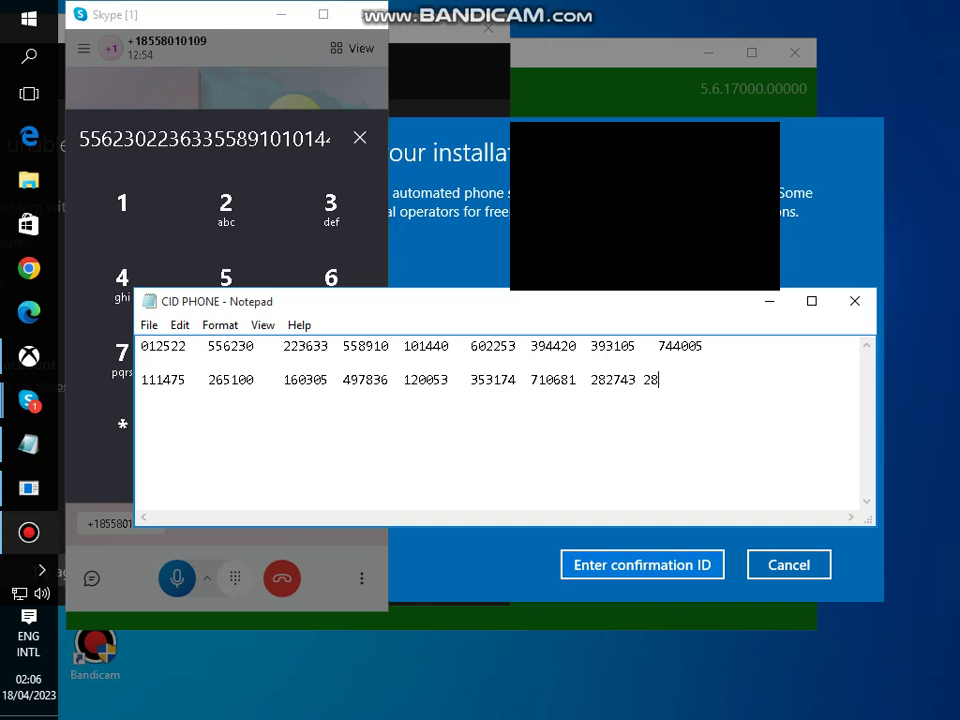
{"action": "key", "text": "Left"}
{"action": "key", "text": "Left"}
{"action": "key", "text": "Left"}
{"action": "key", "text": "Left"}
{"action": "key", "text": "Left"}
{"action": "key", "text": "Left"}
{"action": "key", "text": "f"}
{"action": "key", "text": "Down"}
{"action": "key", "text": "Escape"}
{"action": "left_click_drag", "start_coordinate": [397, 346], "coordinate": [636, 346]}
{"action": "left_click", "coordinate": [523, 346]}
{"action": "left_click", "coordinate": [668, 346]}
{"action": "left_click_drag", "start_coordinate": [726, 380], "coordinate": [140, 346]}
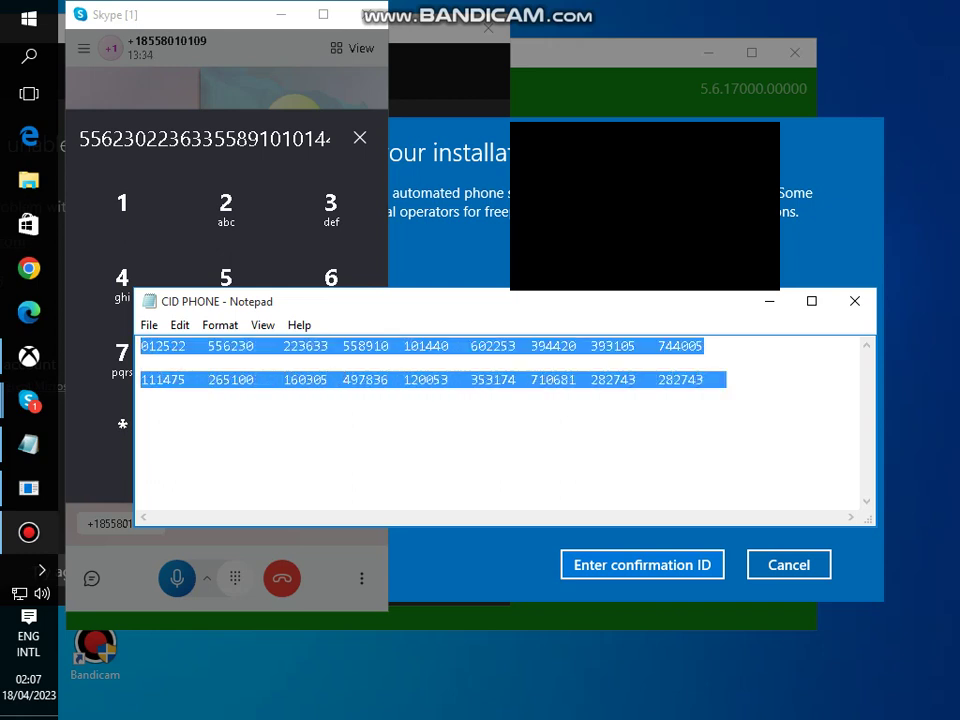
{"action": "left_click", "coordinate": [315, 346]}
{"action": "double_click", "coordinate": [365, 380]}
{"action": "left_click", "coordinate": [418, 380]}
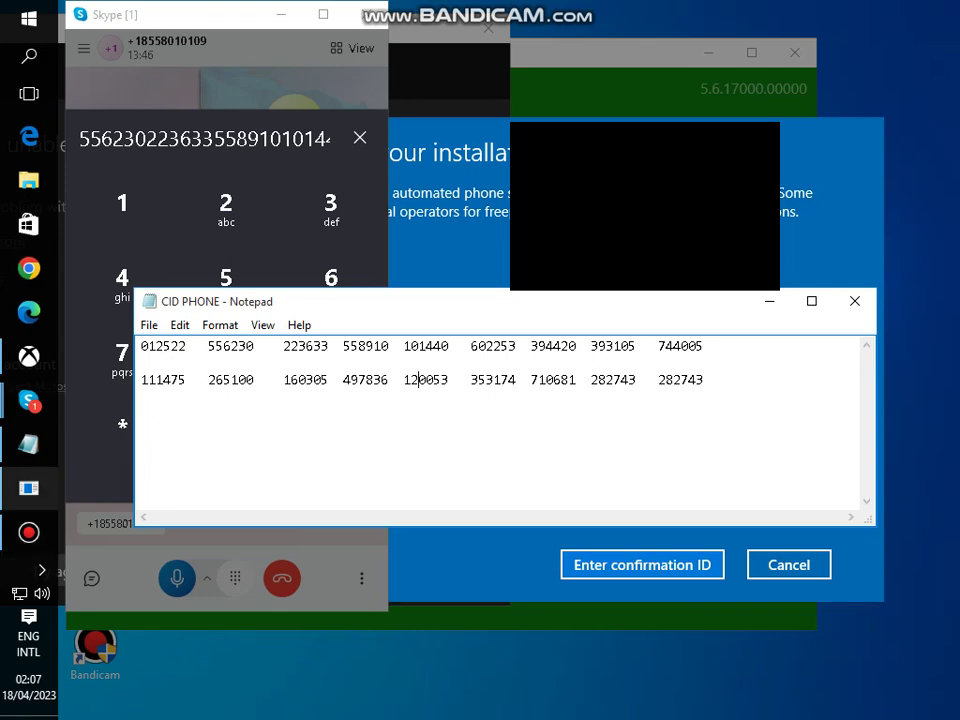
{"action": "key", "text": "alt+Tab"}
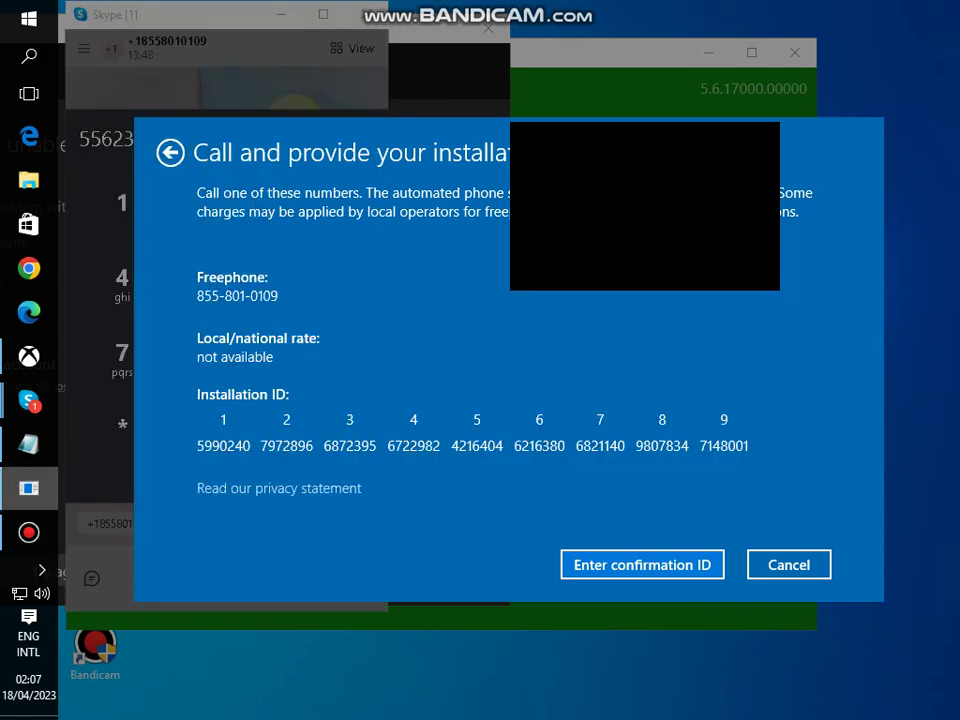
{"action": "key", "text": "alt+Tab"}
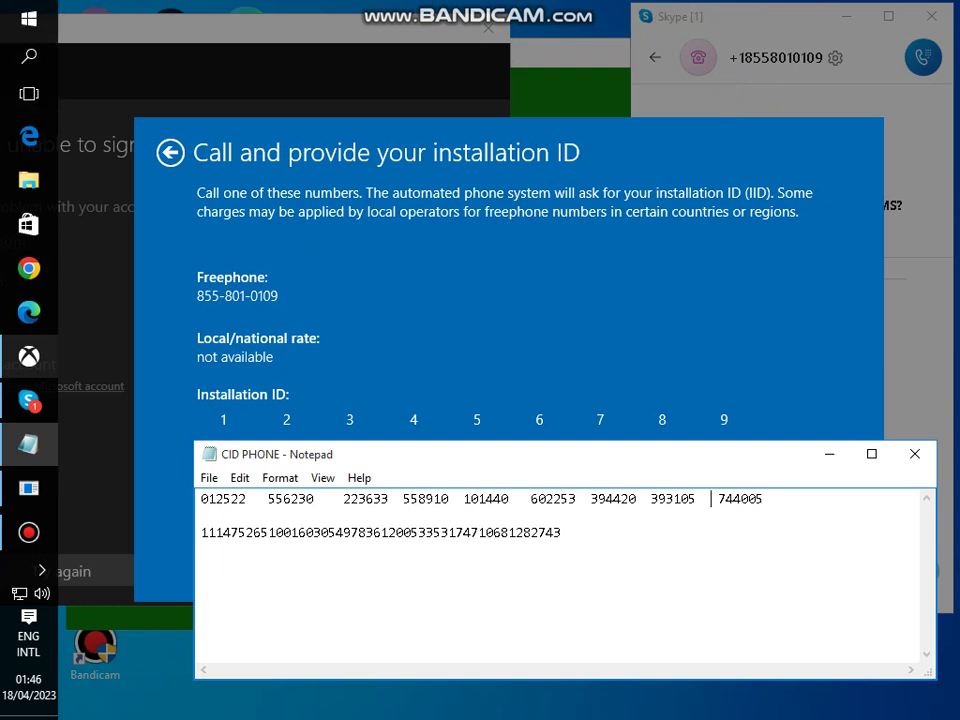
- Run slui 4 from the Run prompt to launch the phone activation wizard
{"action": "key", "text": "super+r"}
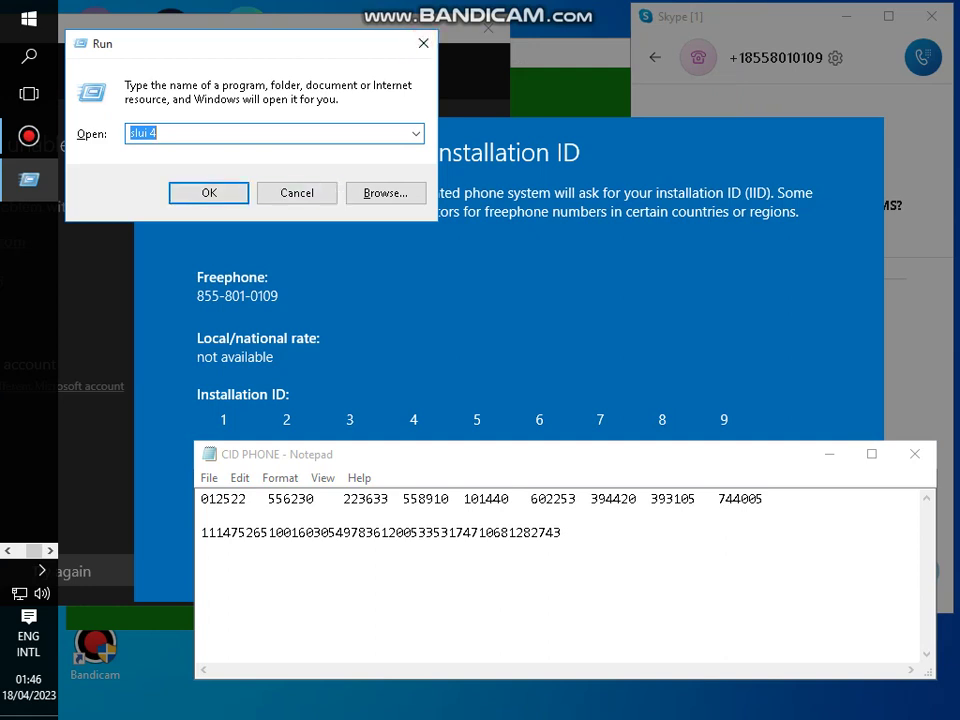
{"action": "key", "text": "Return"}
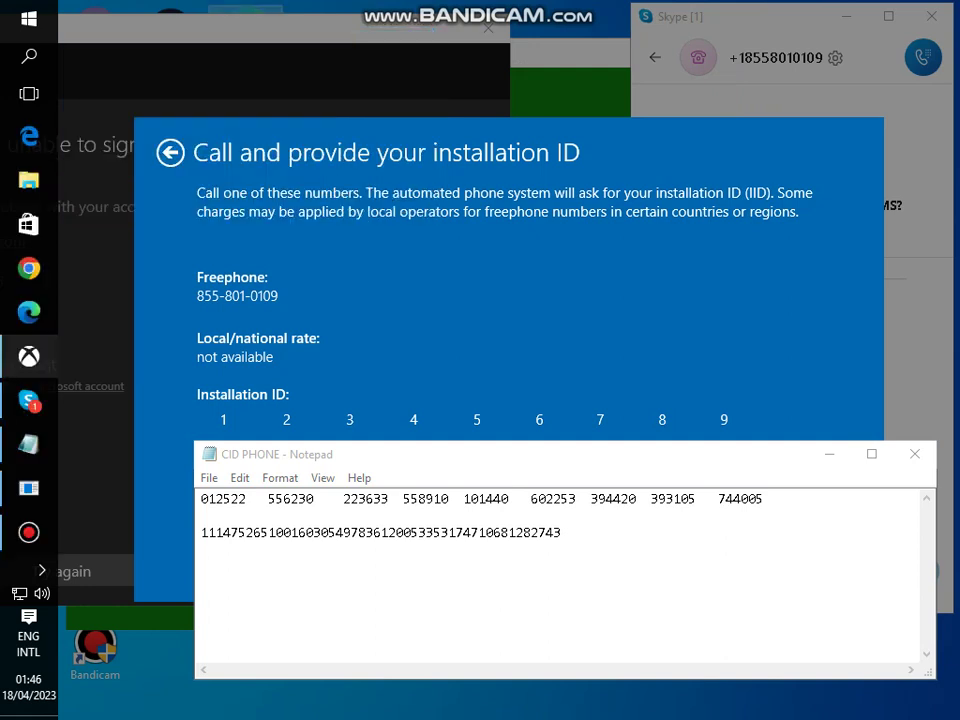